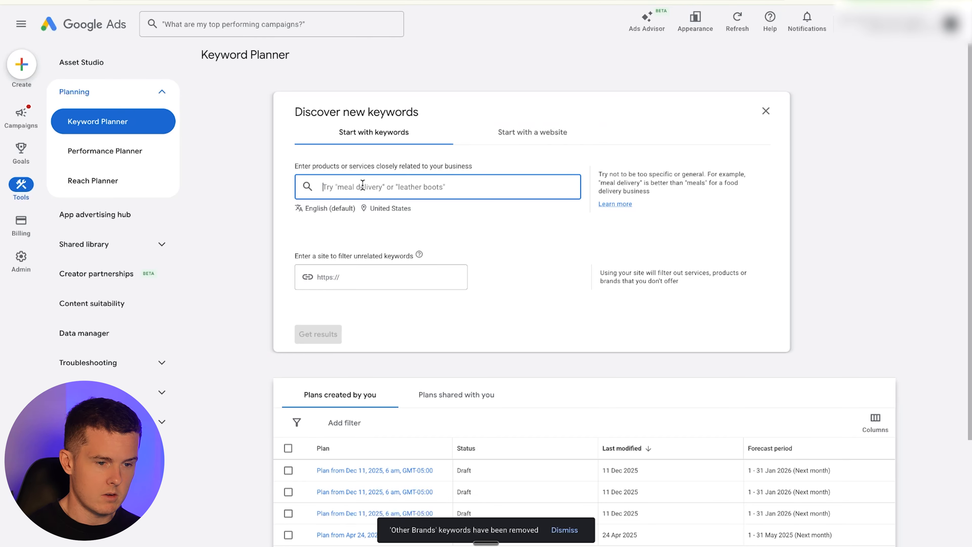
- Enter the seed keywords running bag, running vest and running bag with hydration
type("running")
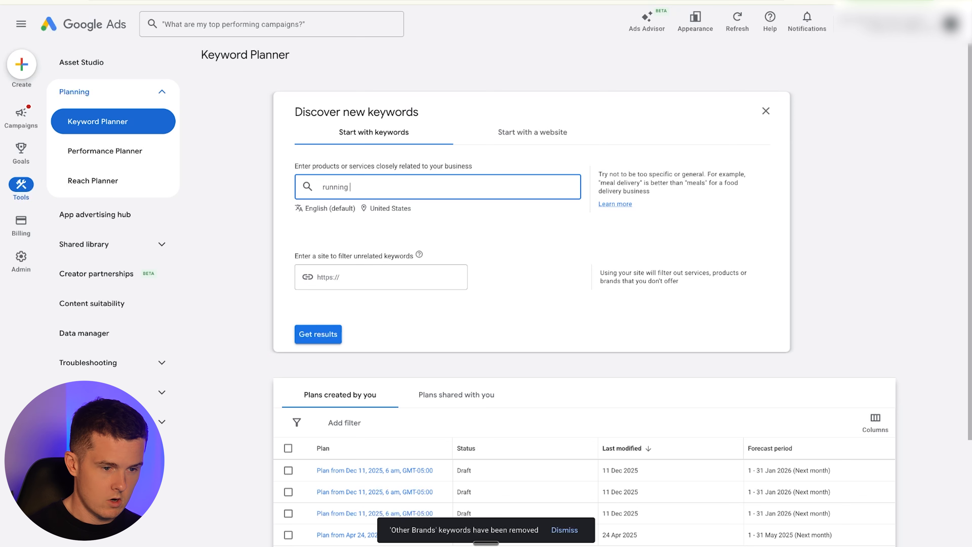
type(" bag")
key("Return")
type("running vest")
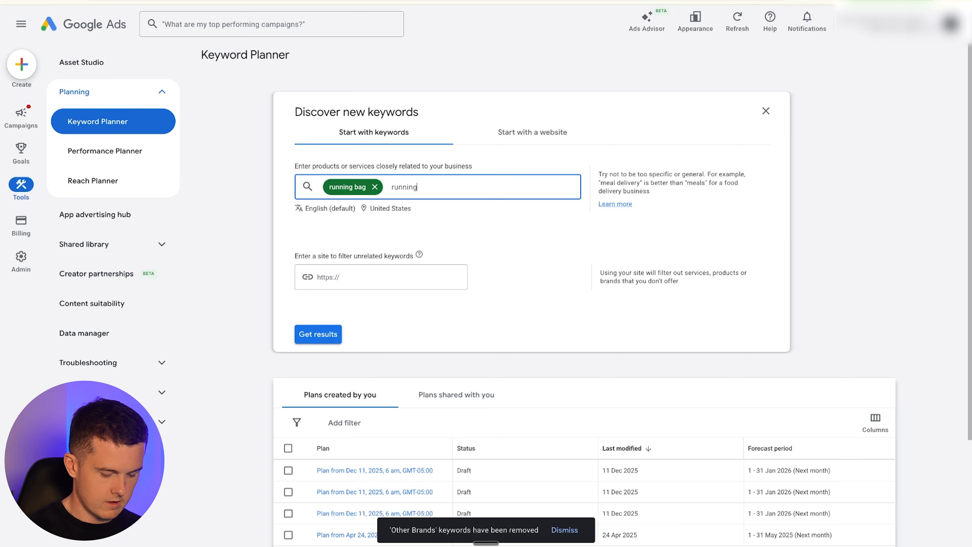
key("Return")
type("running bag with hydration")
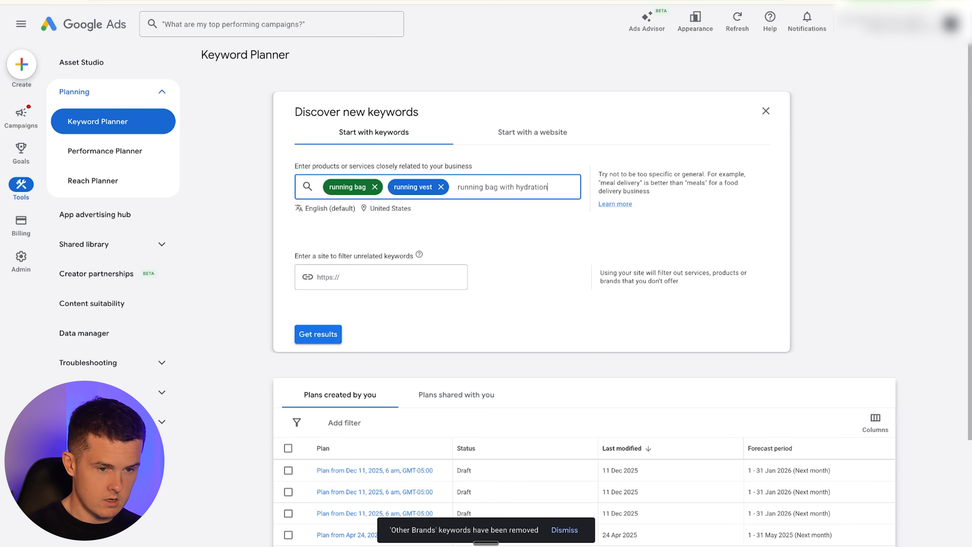
key("Return")
- Add running belt as a fourth seed keyword and get keyword results
type("running bel")
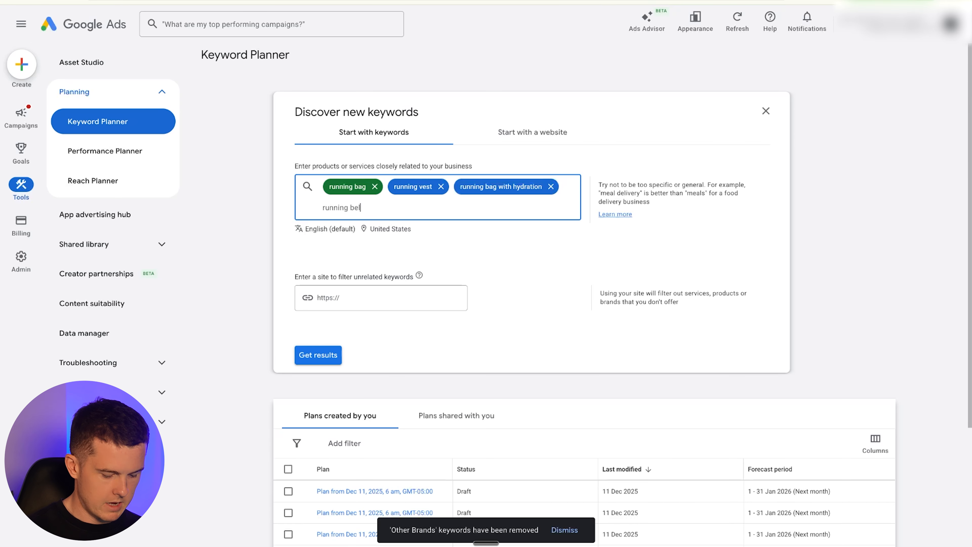
type("t")
key("Return")
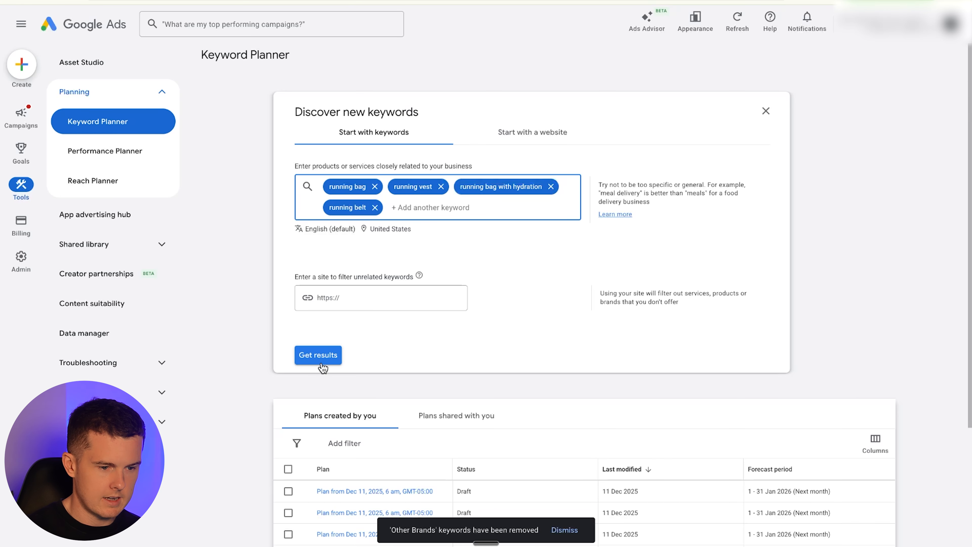
left_click(320, 356)
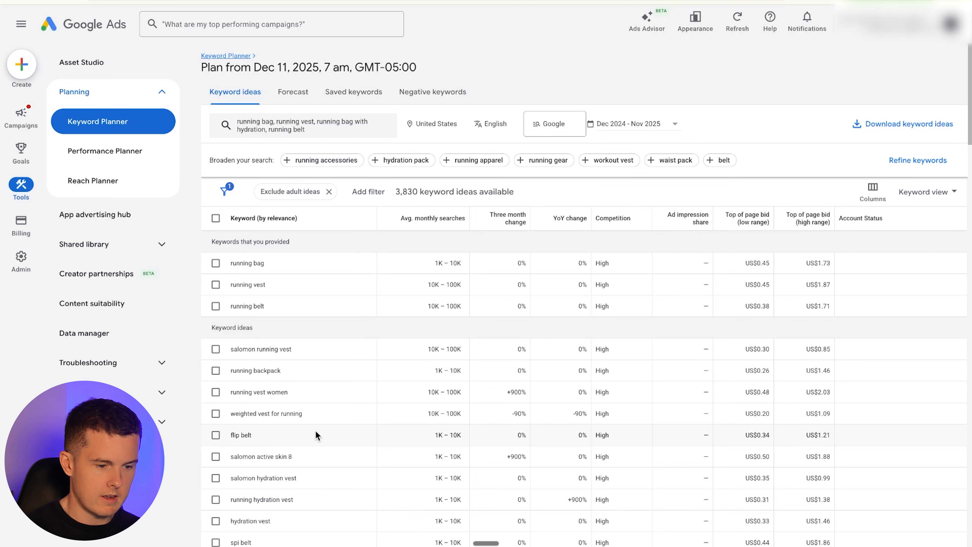
- Sort the keyword ideas by average monthly searches, then by high-range top of page bid
scroll(399, 417, "down", 1)
scroll(398, 417, "up", 1)
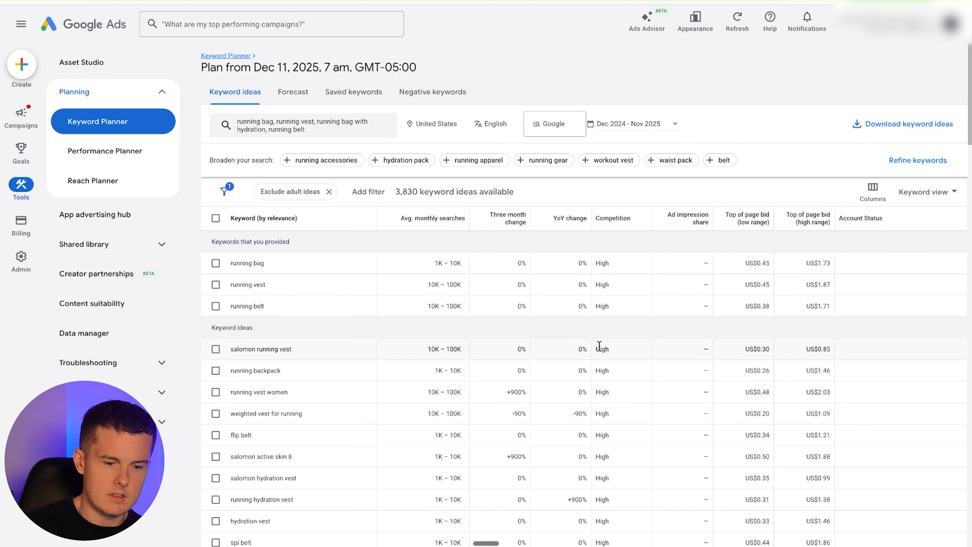
scroll(616, 270, "down", 1)
scroll(619, 275, "down", 5)
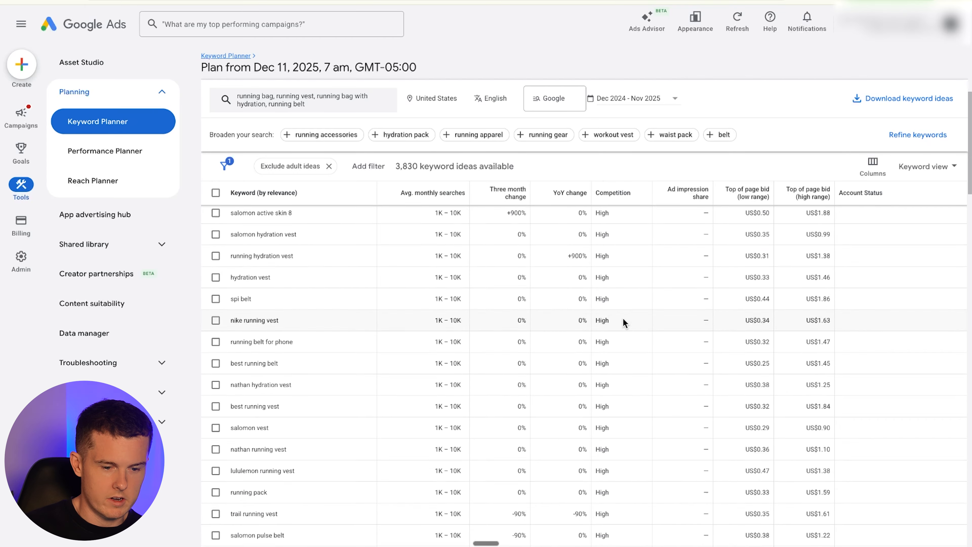
scroll(623, 317, "up", 5)
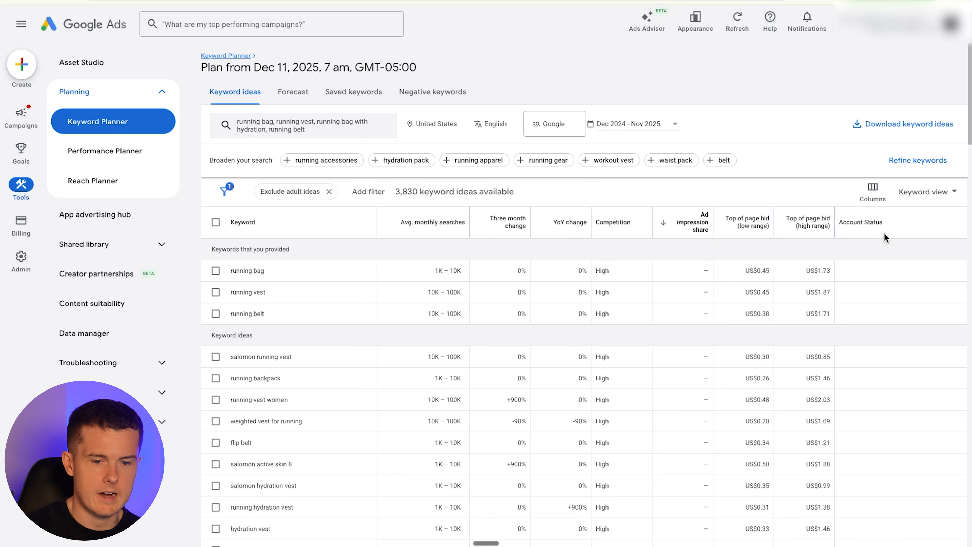
mouse_move(861, 227)
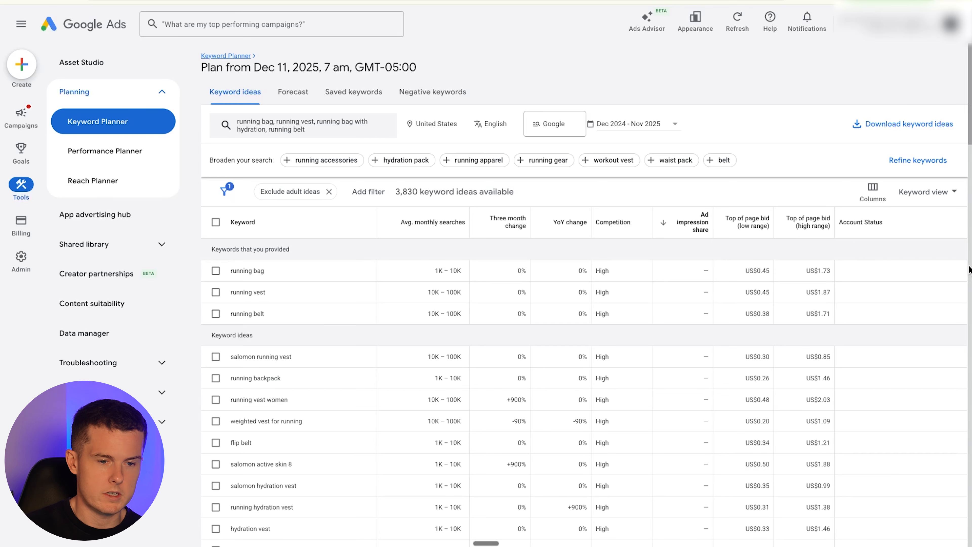
left_click(446, 218)
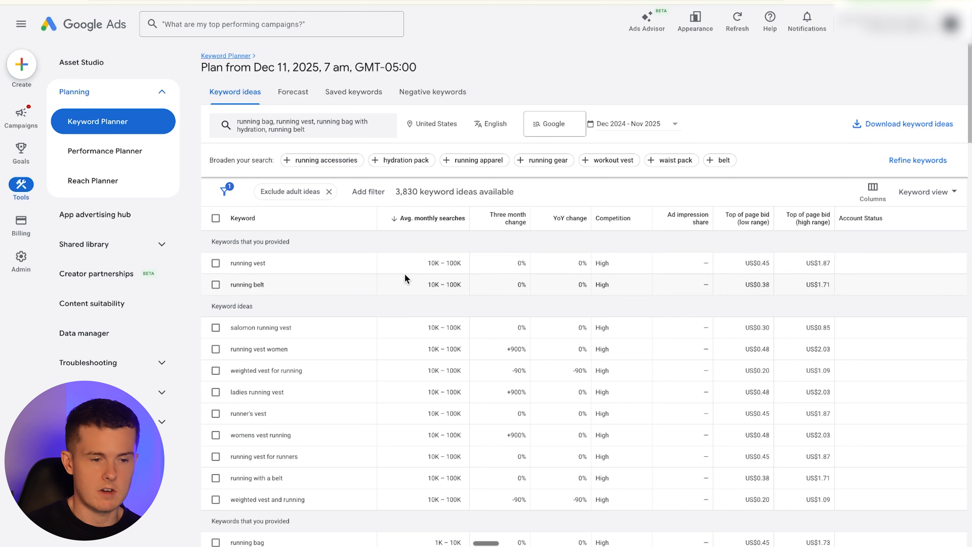
left_click(782, 215)
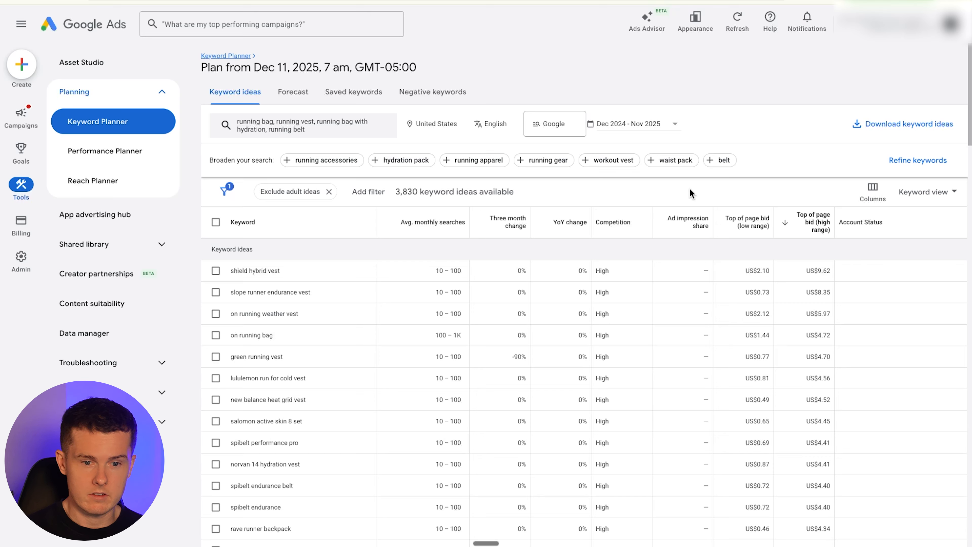
- Open Refine keywords and exclude the Brand keywords under Brand or Non-Brand
left_click(912, 168)
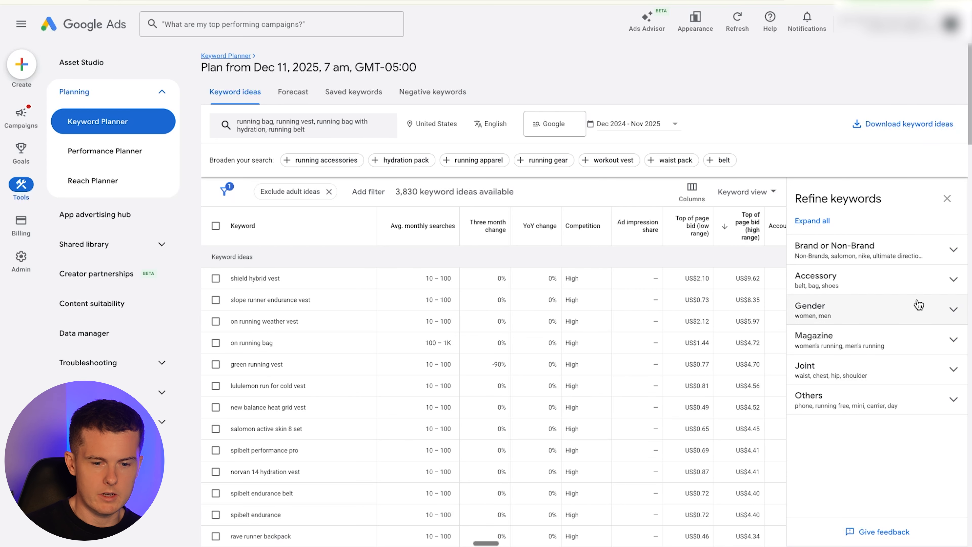
left_click(892, 254)
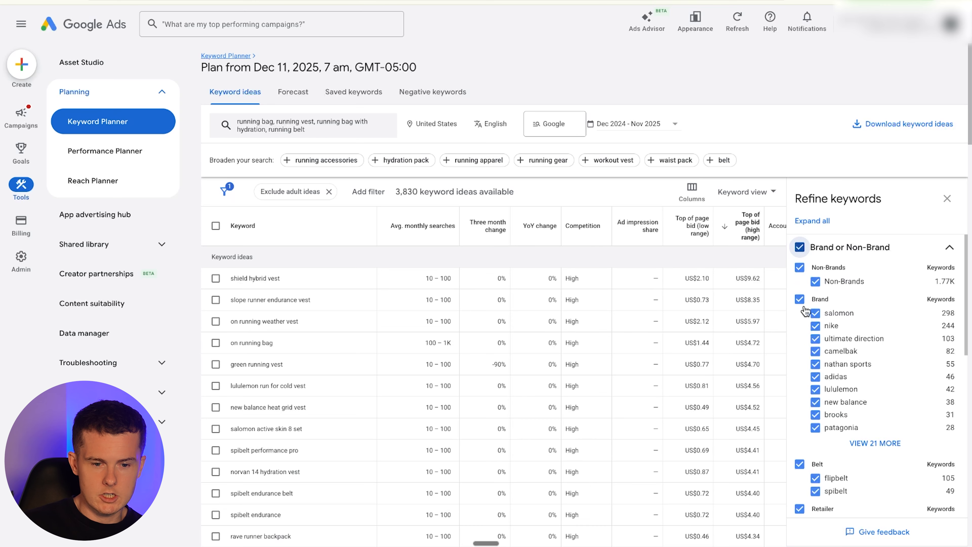
left_click(800, 300)
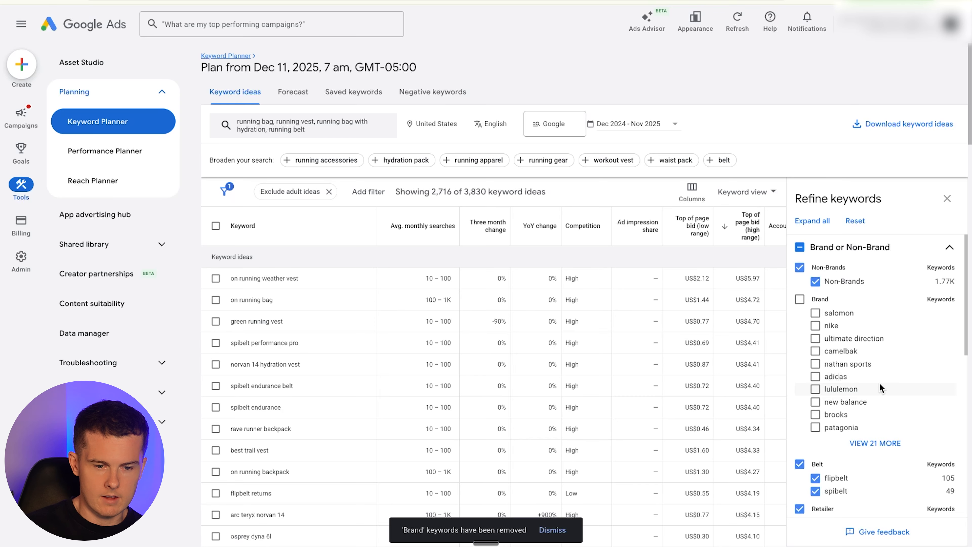
- Exclude the Retailer and Other Brands keyword groups as well
scroll(876, 402, "down", 2)
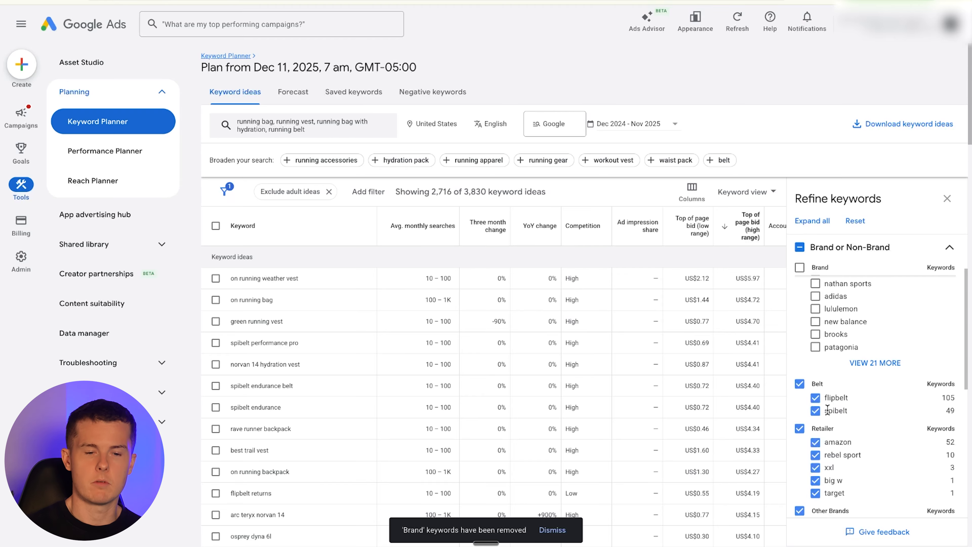
scroll(828, 408, "down", 2)
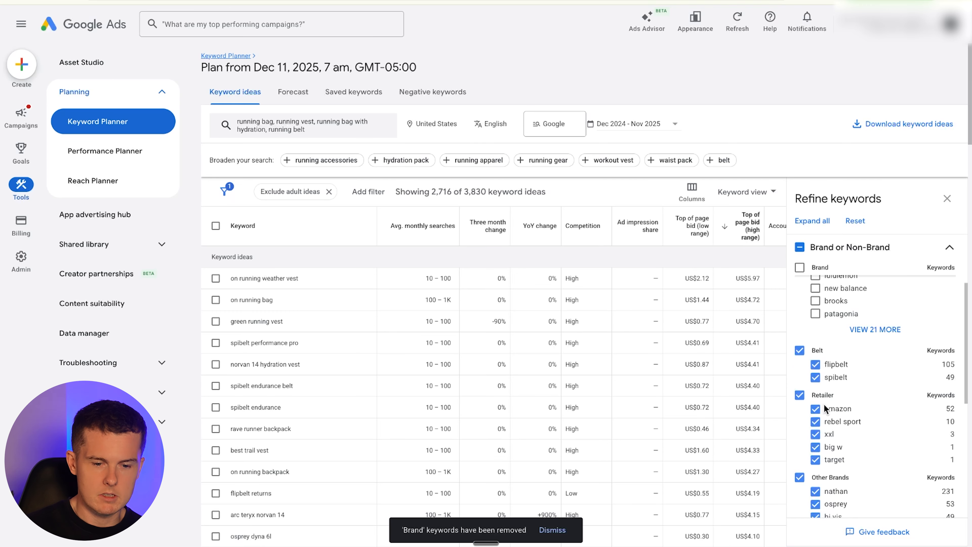
left_click(805, 396)
scroll(926, 393, "down", 1)
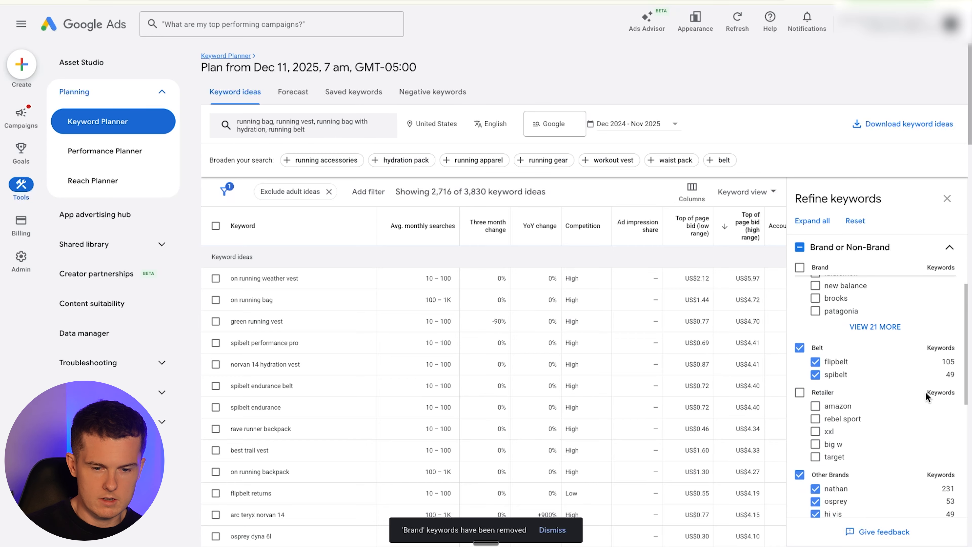
scroll(896, 403, "down", 3)
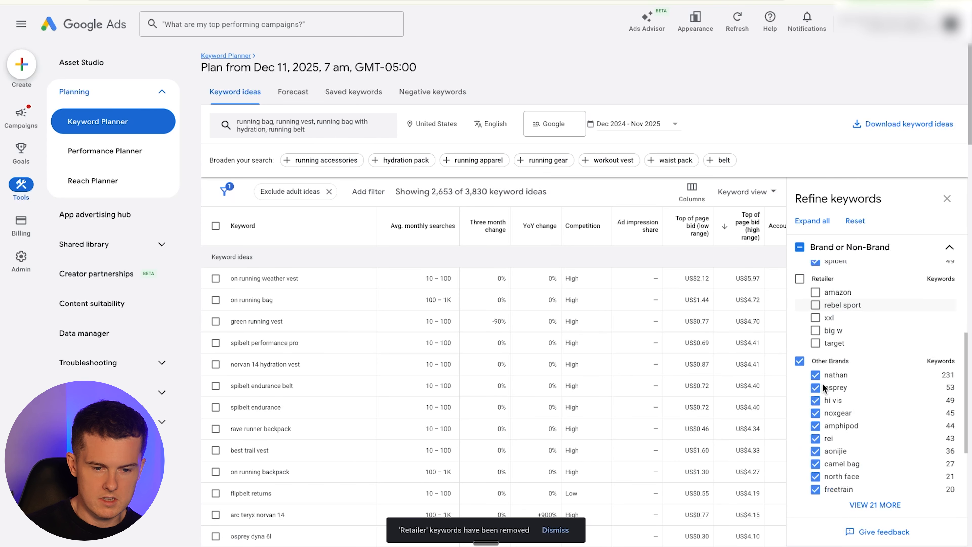
left_click(802, 361)
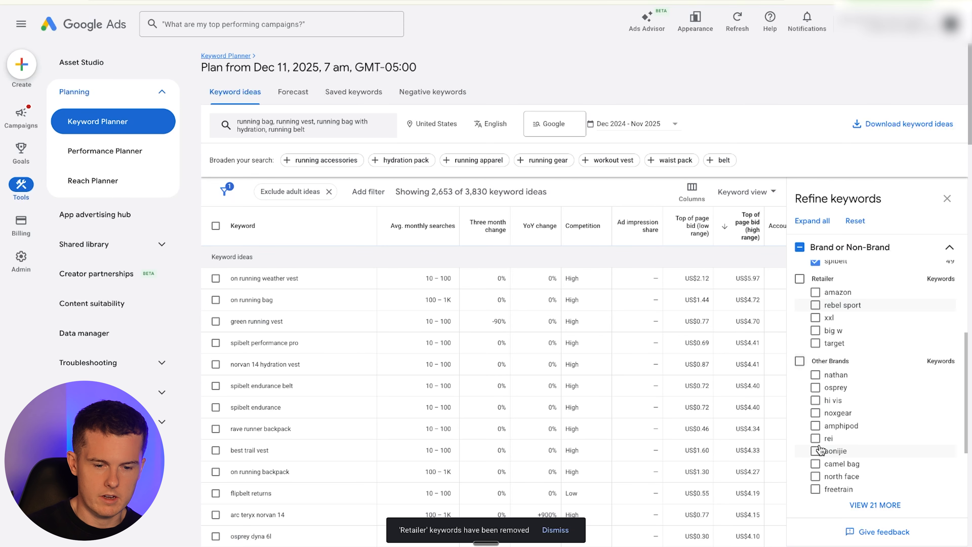
- Re-include camel bag among other brands and show the full list of remaining brands
left_click(816, 466)
left_click(866, 505)
scroll(865, 471, "down", 6)
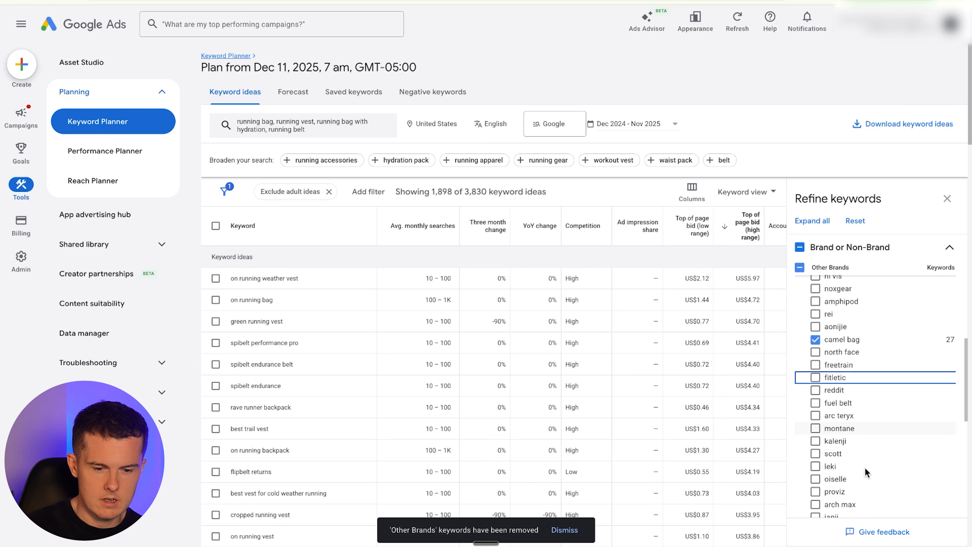
scroll(881, 467, "down", 2)
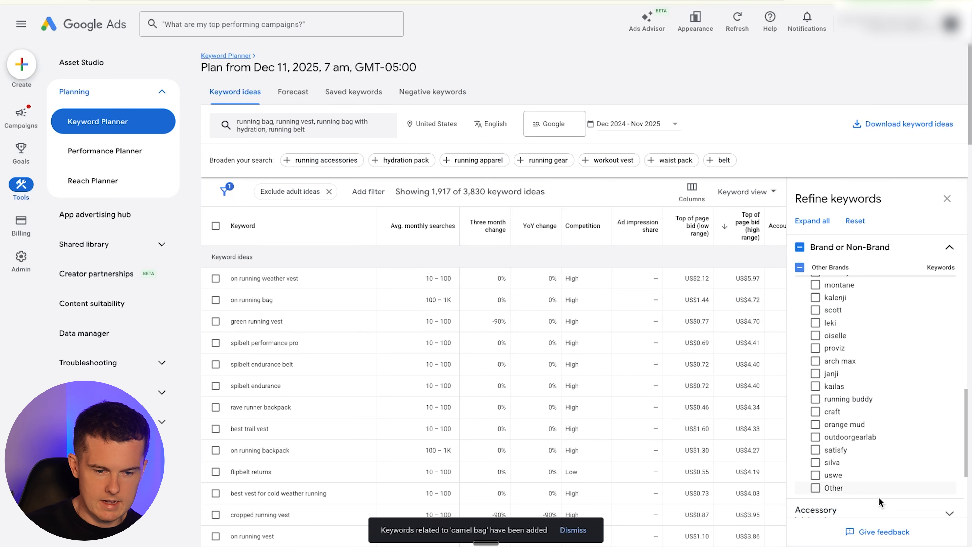
scroll(875, 371, "down", 5)
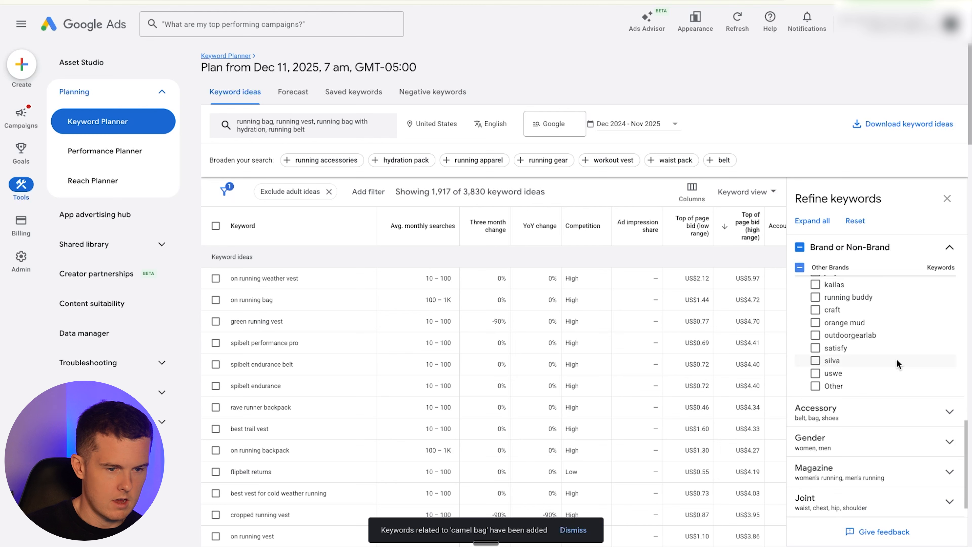
scroll(896, 359, "up", 4)
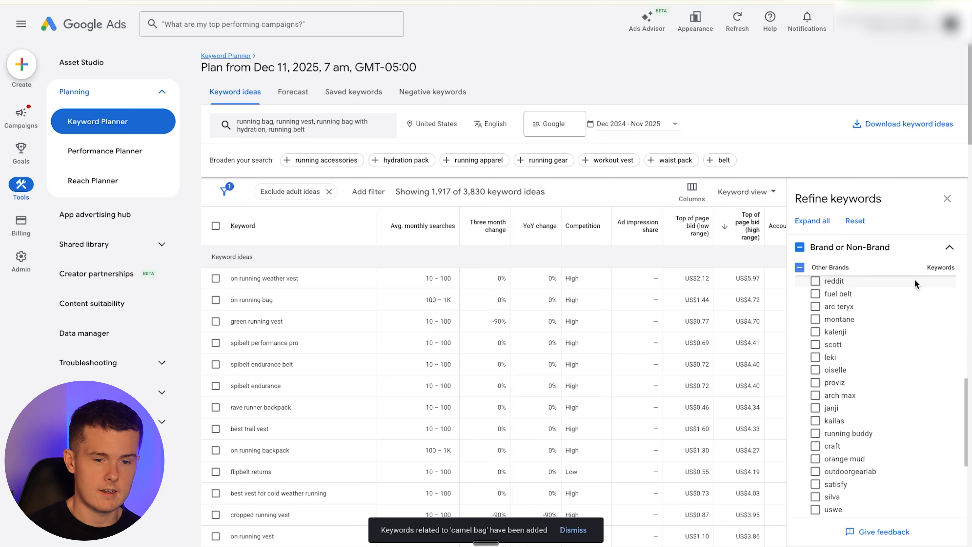
scroll(909, 312, "down", 5)
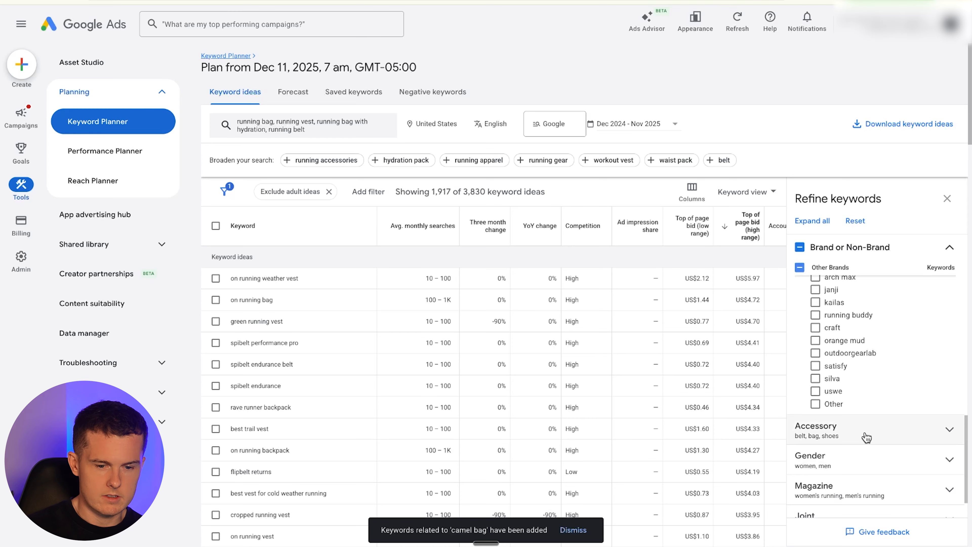
- Expand the Accessory category, then switch to the Keyword Research spreadsheet and enter shoes on the Negative Keywords sheet
left_click(868, 439)
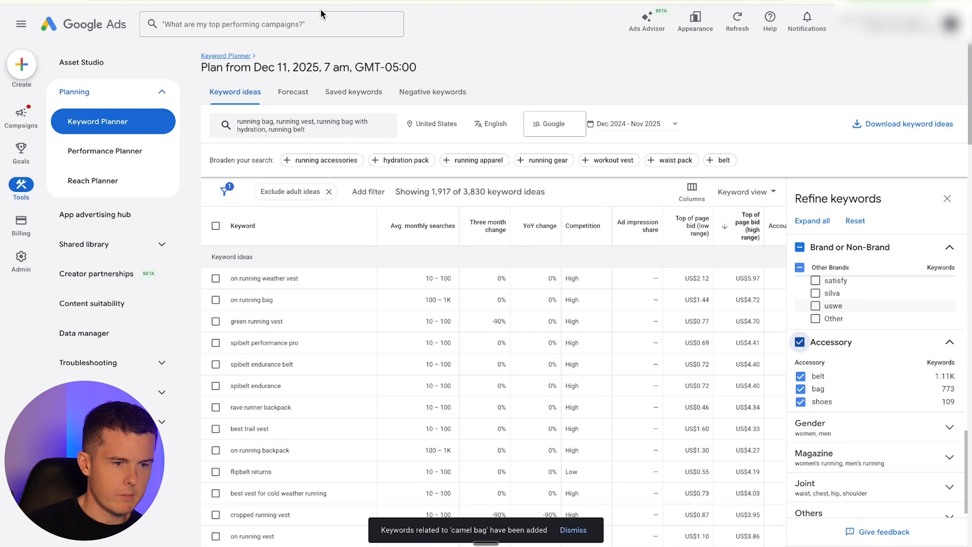
key("ctrl+Tab")
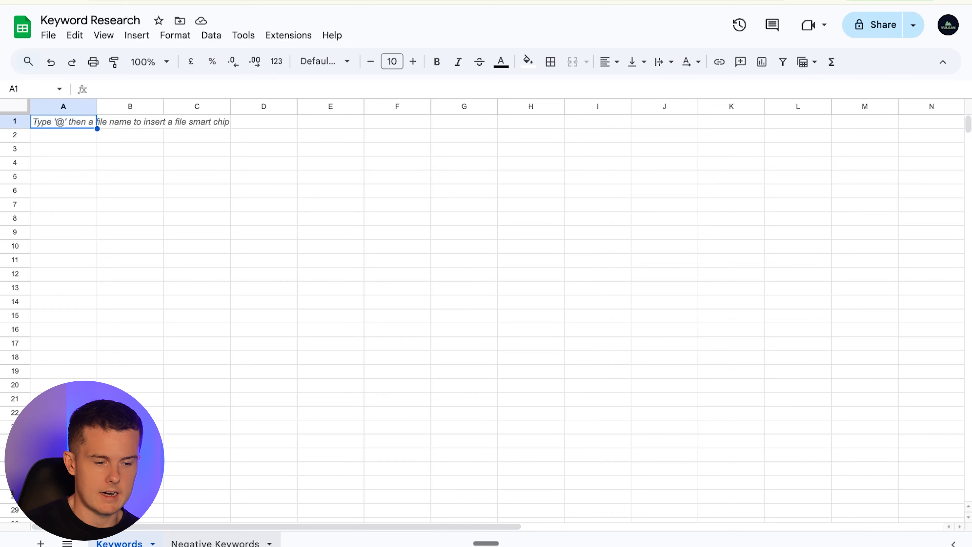
left_click(185, 542)
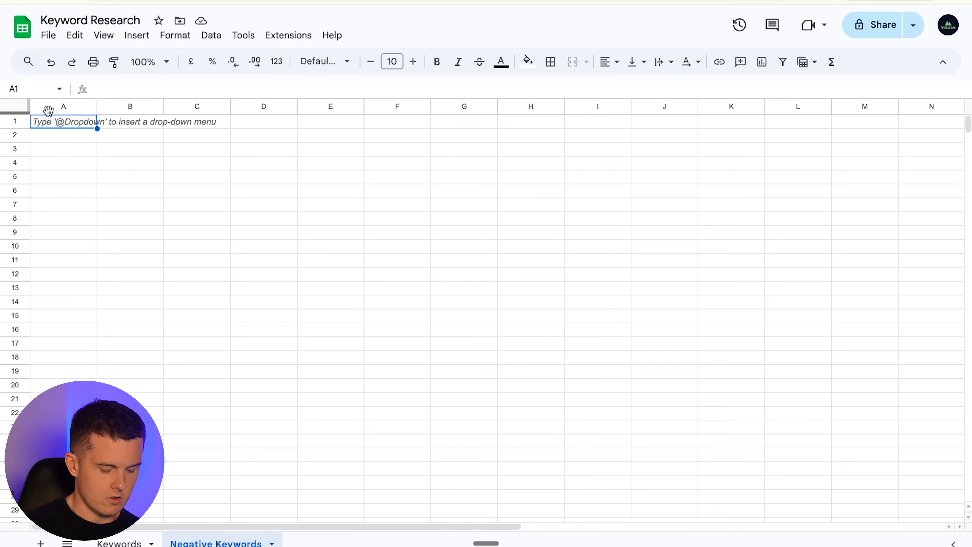
type("shoes")
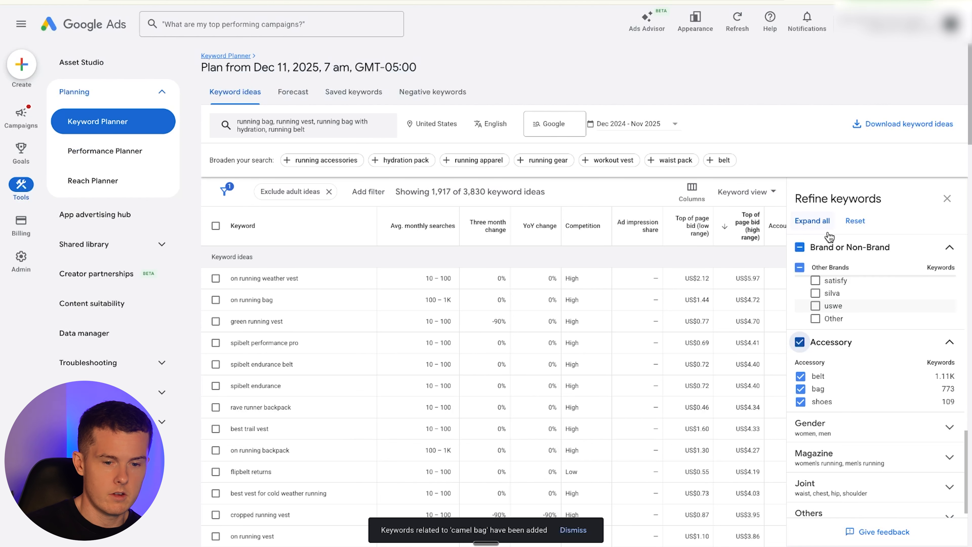
- Exclude the shoes accessory keywords and open the Gender and Magazine refinement categories
left_click(800, 402)
left_click(869, 435)
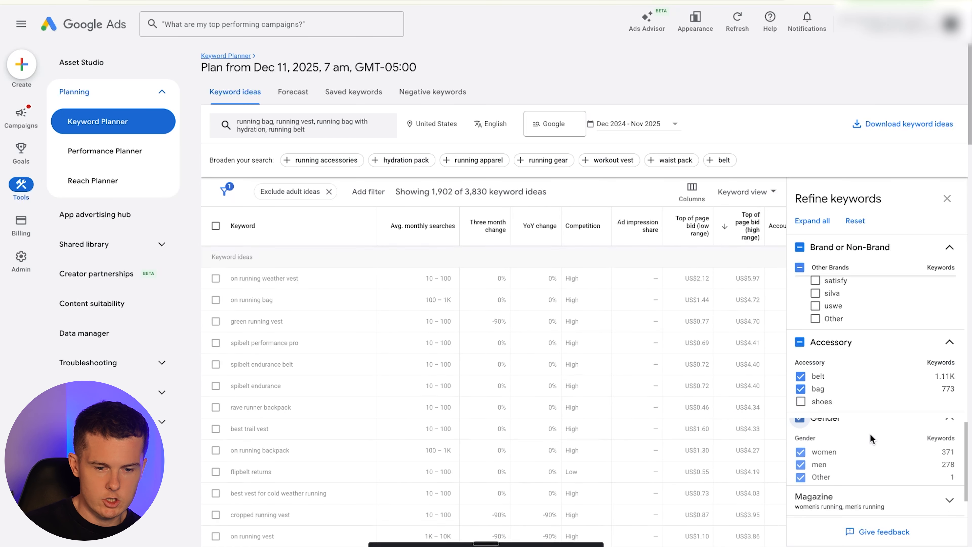
scroll(870, 434, "down", 1)
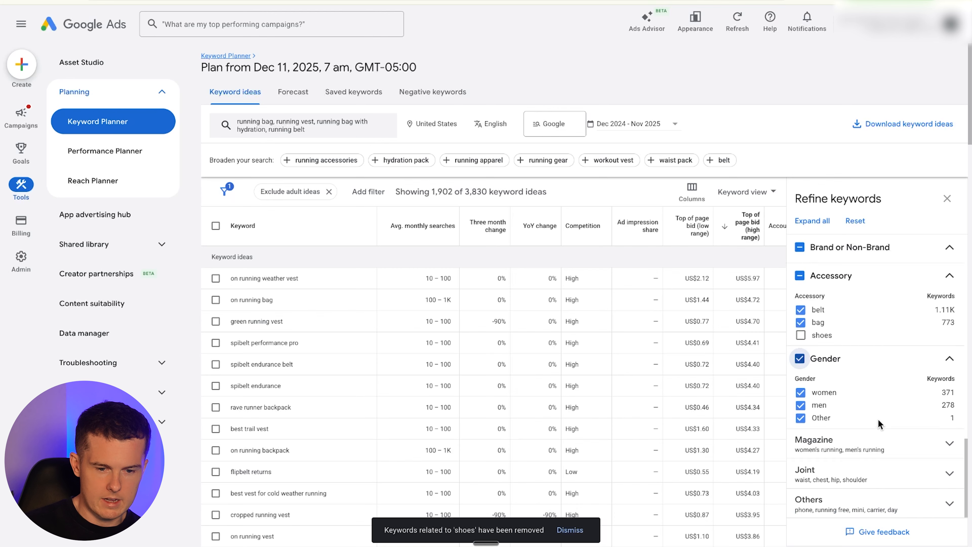
scroll(880, 418, "down", 1)
left_click(880, 436)
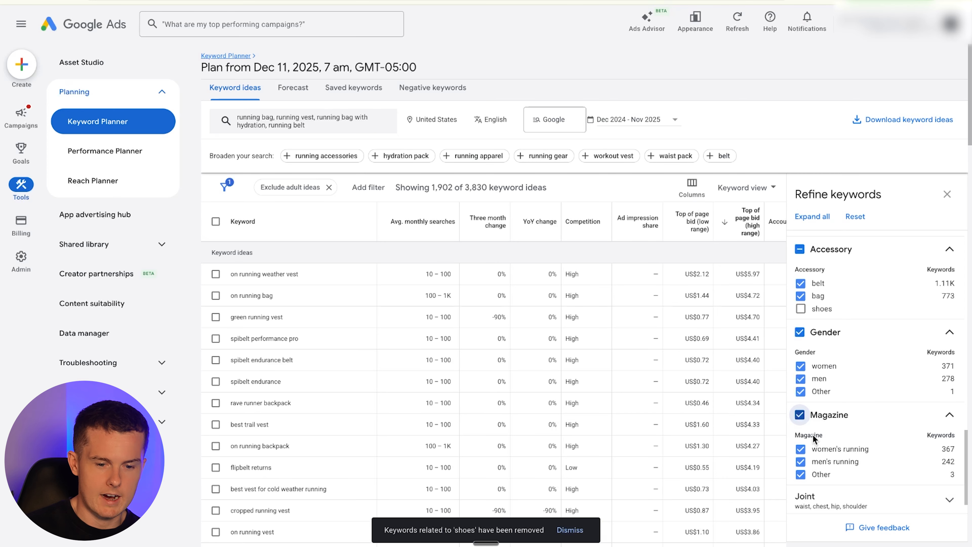
left_click(949, 415)
- Review the Joint and Others refinement categories
scroll(873, 422, "down", 2)
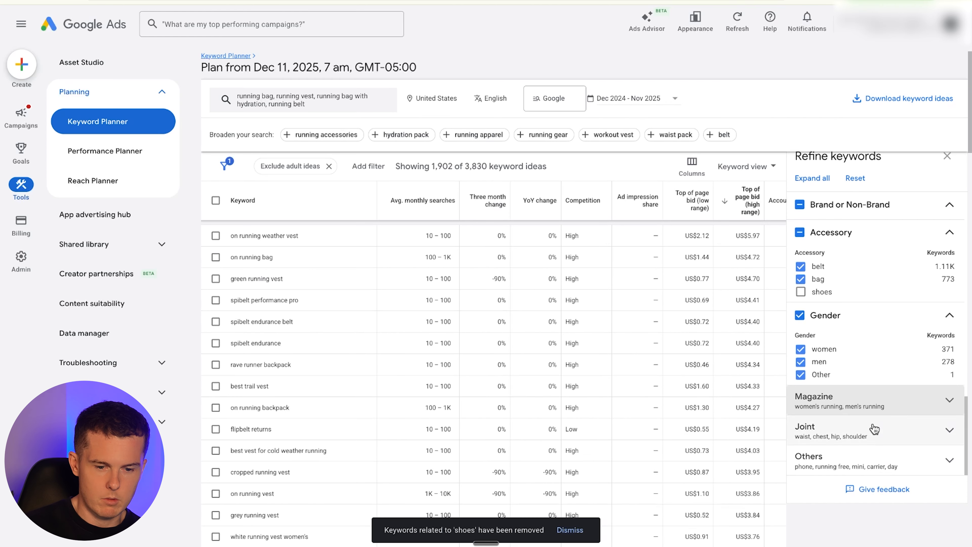
left_click(877, 432)
scroll(888, 429, "down", 2)
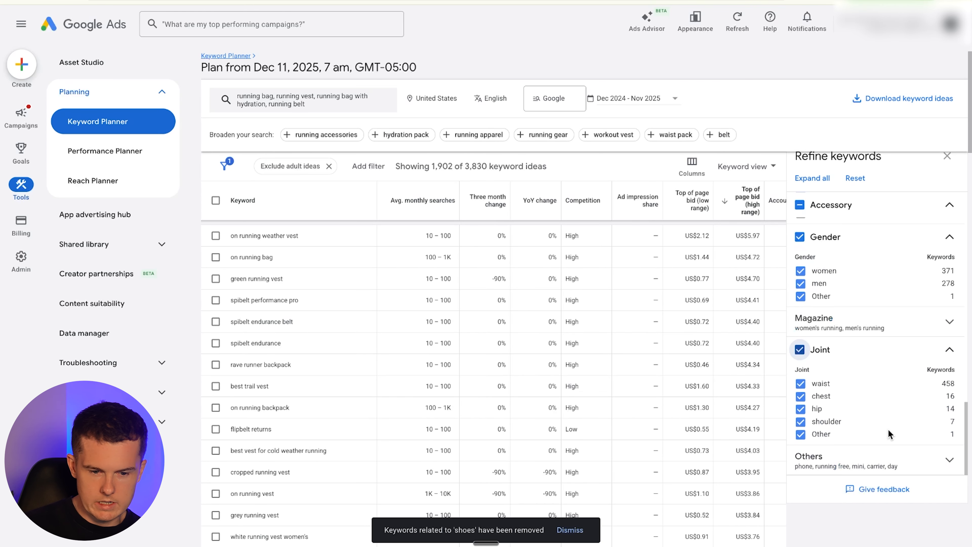
left_click(896, 349)
left_click(917, 461)
scroll(885, 408, "down", 1)
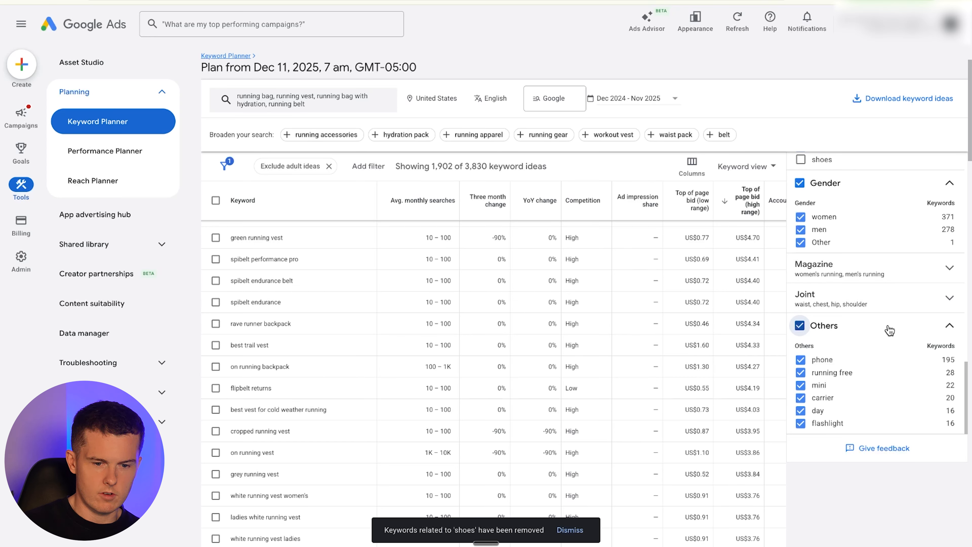
- Search Google for spibelt in a new browser tab
key("ctrl+t")
type("spibelt")
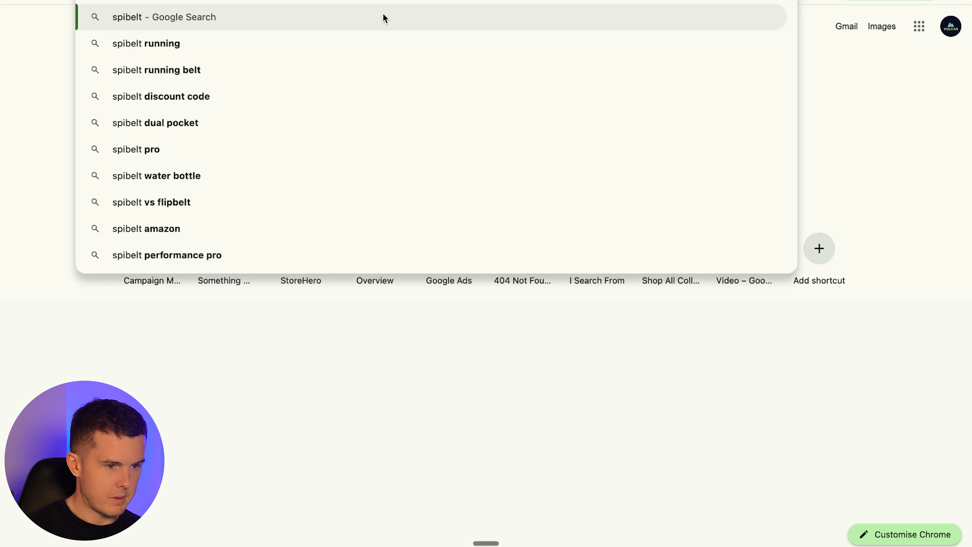
key("Return")
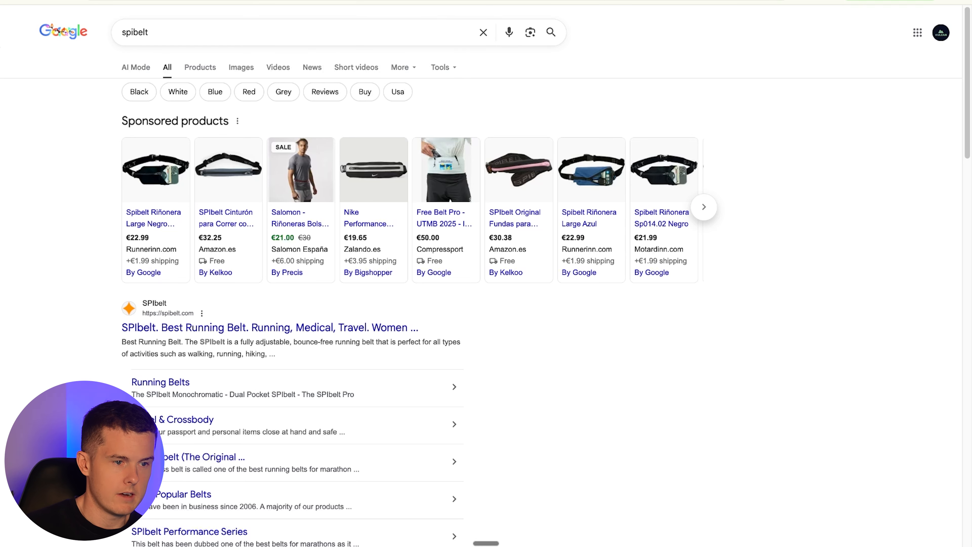
- Back in Keyword Planner, exclude the Belt brand keywords flipbelt and spibelt from the keyword ideas
key("ctrl+shift+Tab")
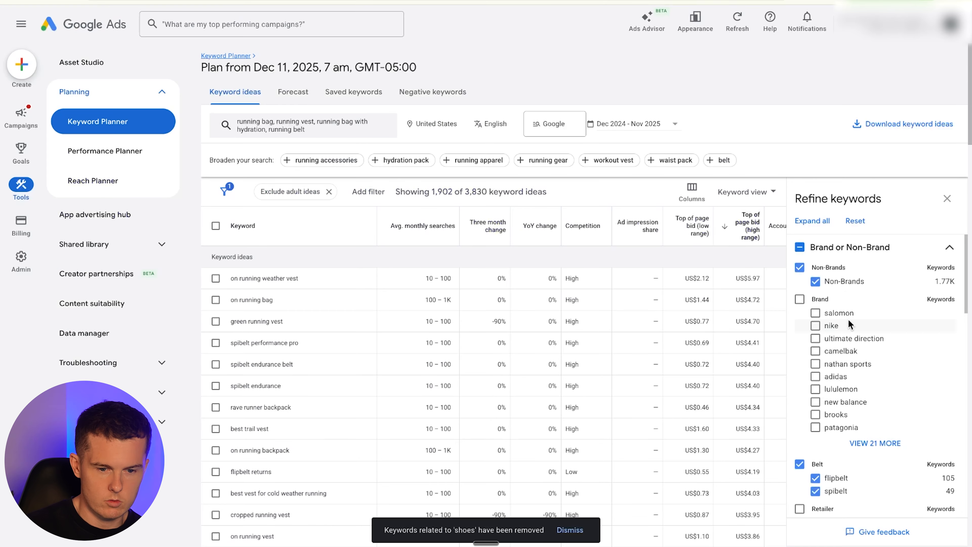
scroll(856, 371, "down", 3)
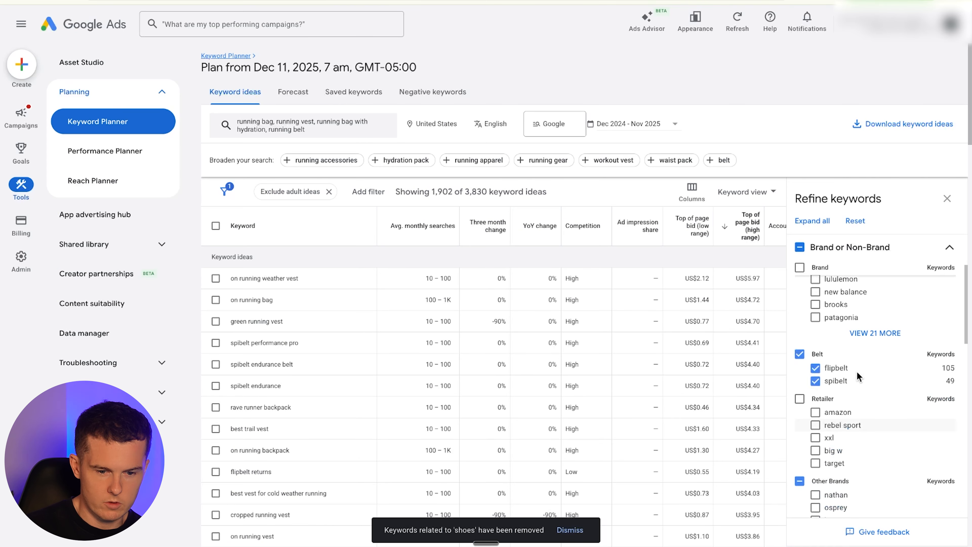
left_click(805, 355)
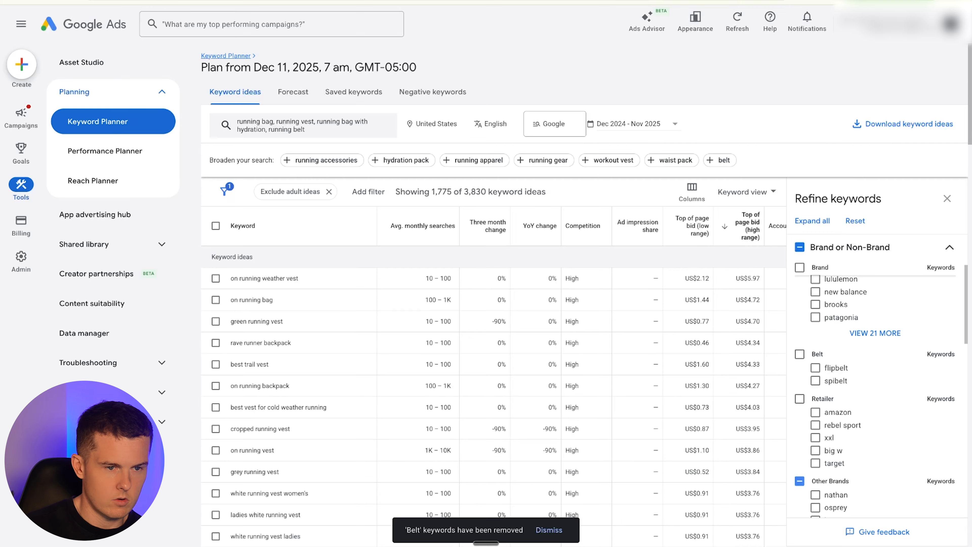
- Search Google for flipbelt and look over the results
key("ctrl+Tab")
left_click_drag(215, 33, 87, 38)
type("flipbelt")
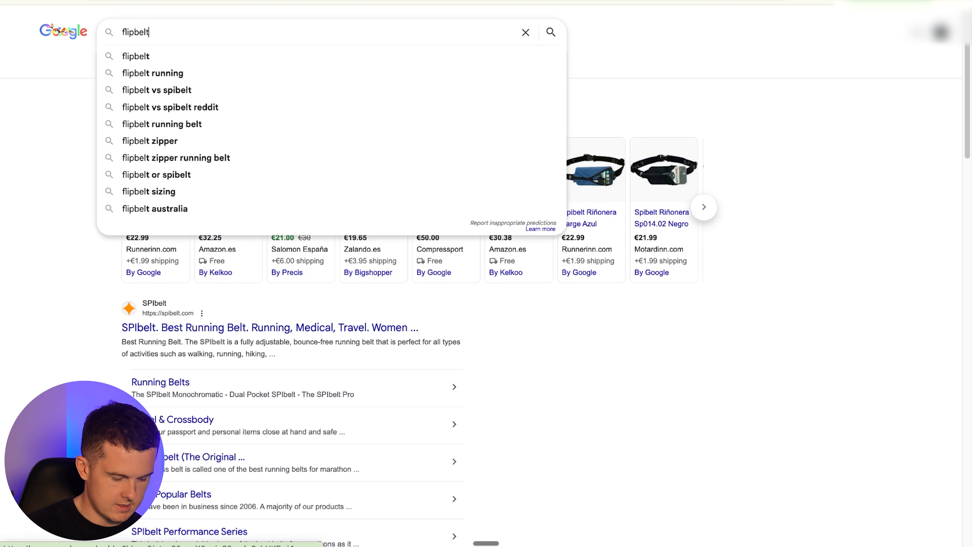
key("Return")
scroll(142, 122, "down", 2)
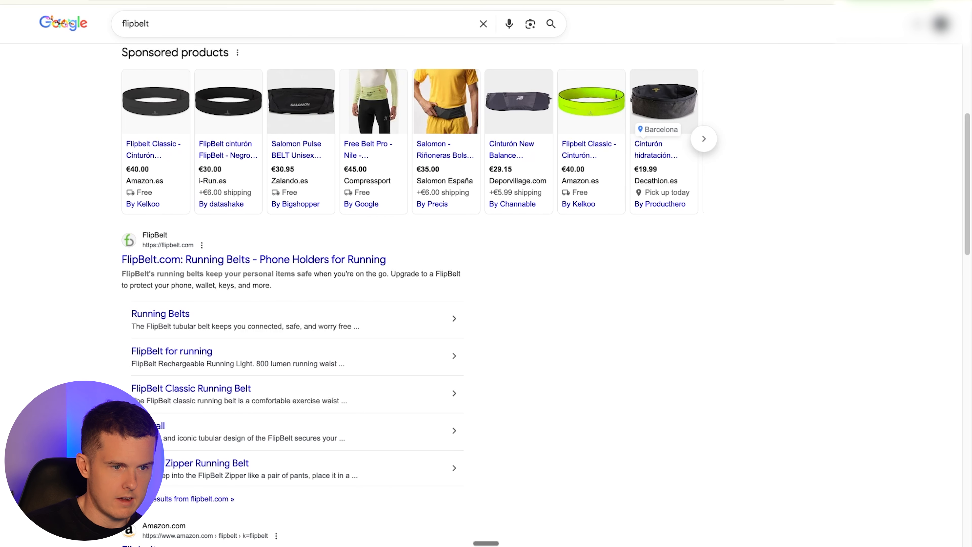
- Close the refine keywords panel and sort the keyword ideas by average monthly searches
key("ctrl+Tab")
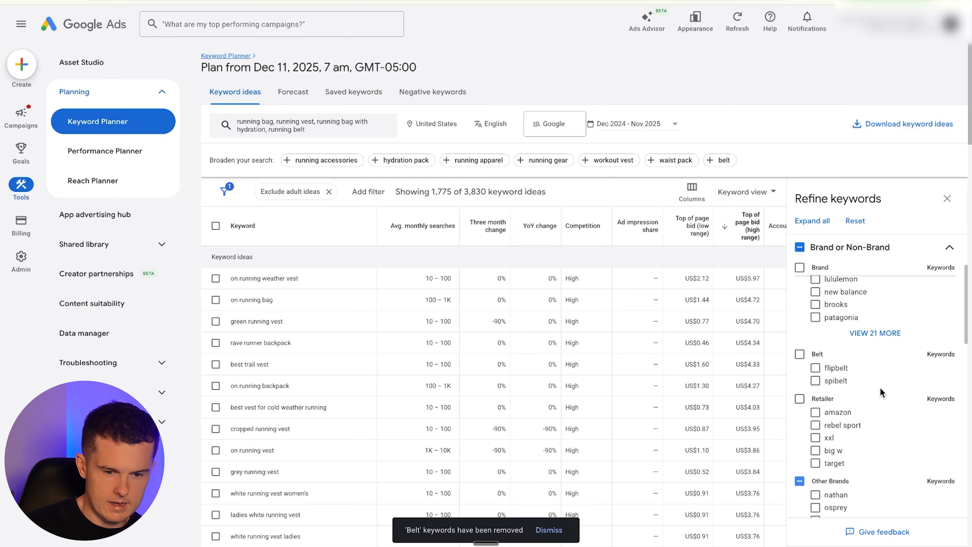
scroll(848, 353, "up", 3)
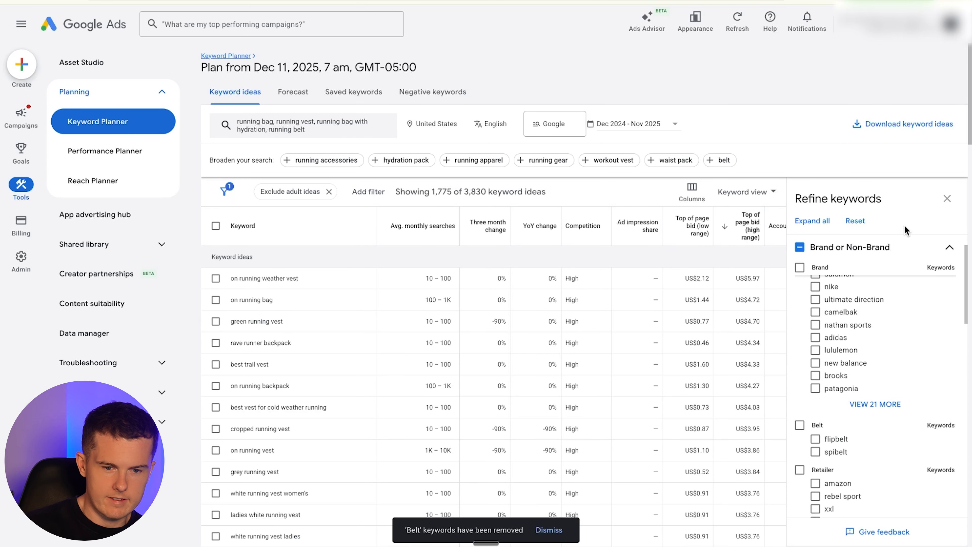
left_click(947, 198)
scroll(470, 270, "up", 1)
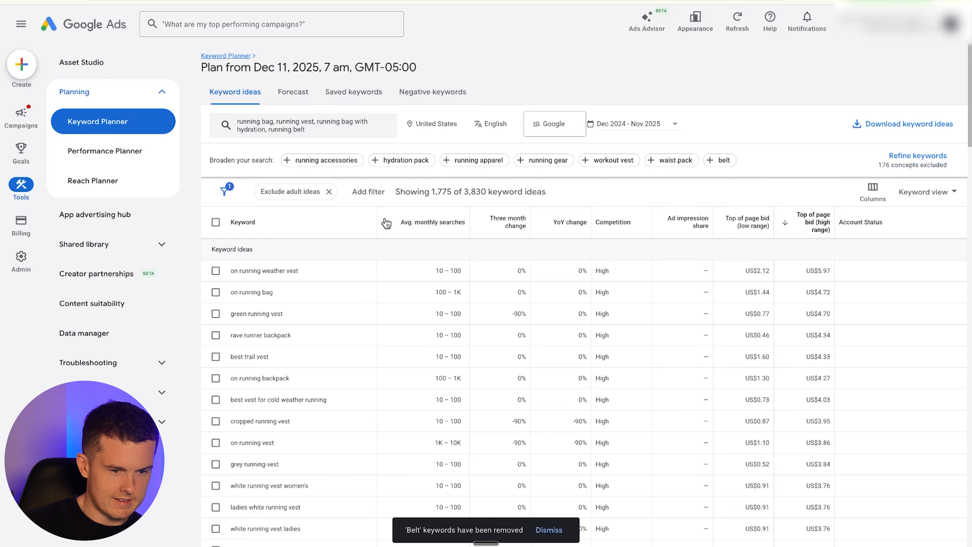
left_click(417, 219)
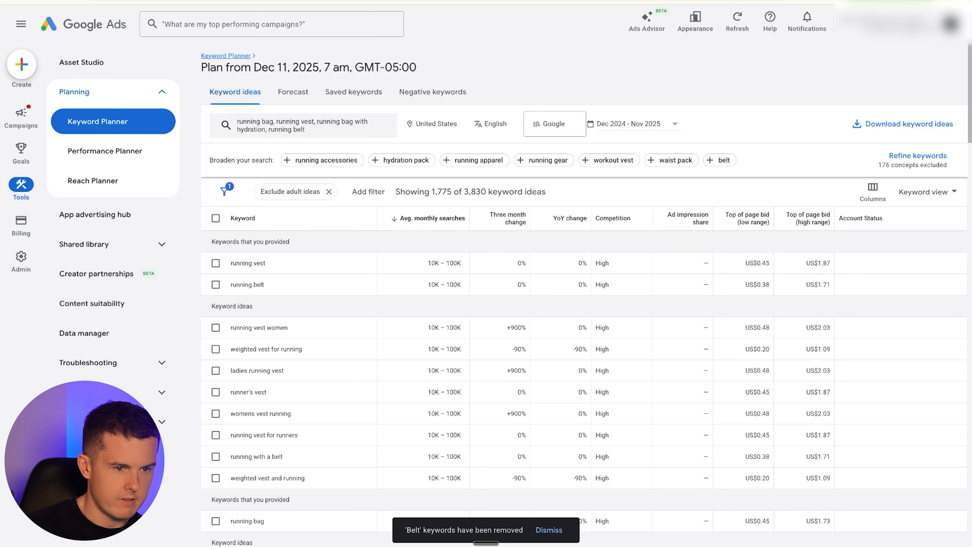
- Open the Keywords sheet of the Keyword Research spreadsheet and enter Ad Groups in cell A1
left_click(148, 1)
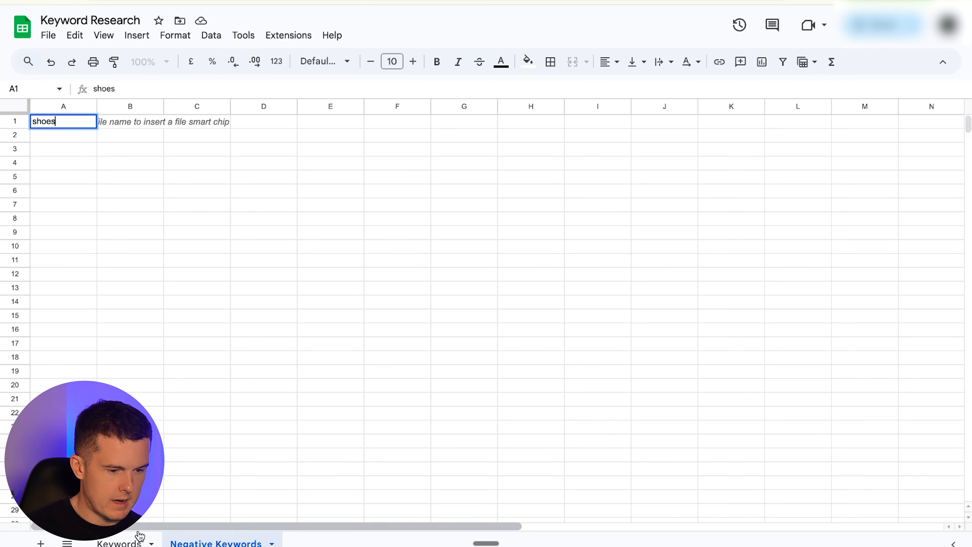
left_click(135, 542)
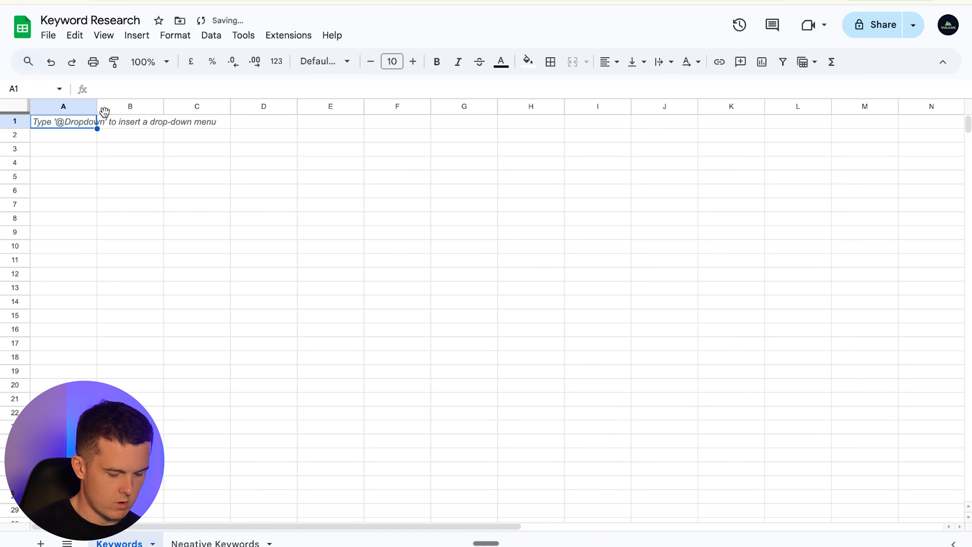
type("Ru")
key("BackSpace")
key("BackSpace")
type("Ad Groups")
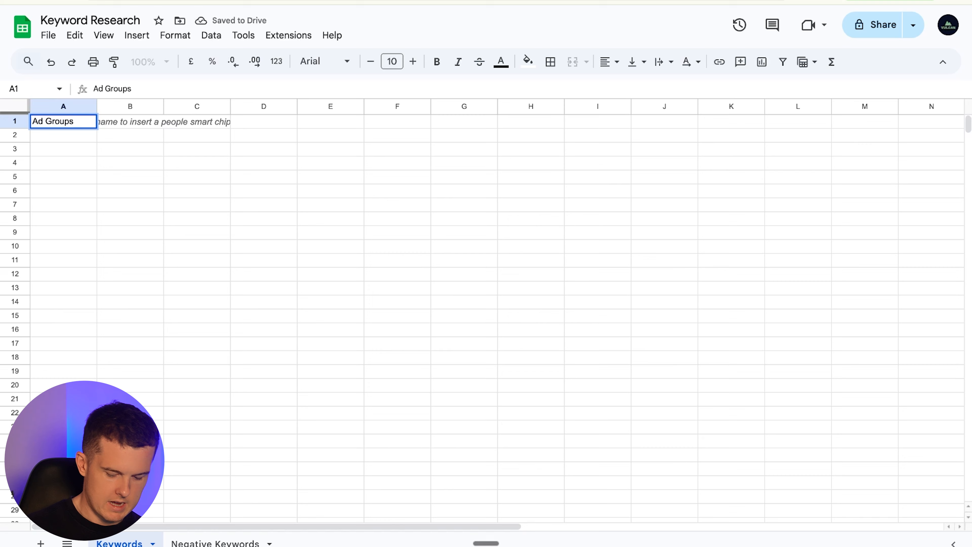
key("Tab")
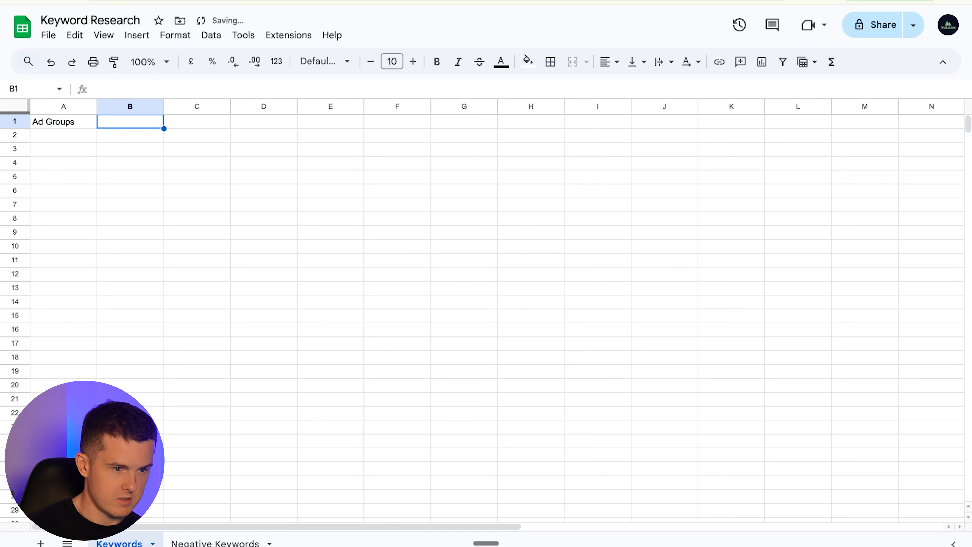
- Enter the ad group headers Running Vest Generic, Running Belt Generic, Womens and Mens along row 1
type("Running Vest Generic")
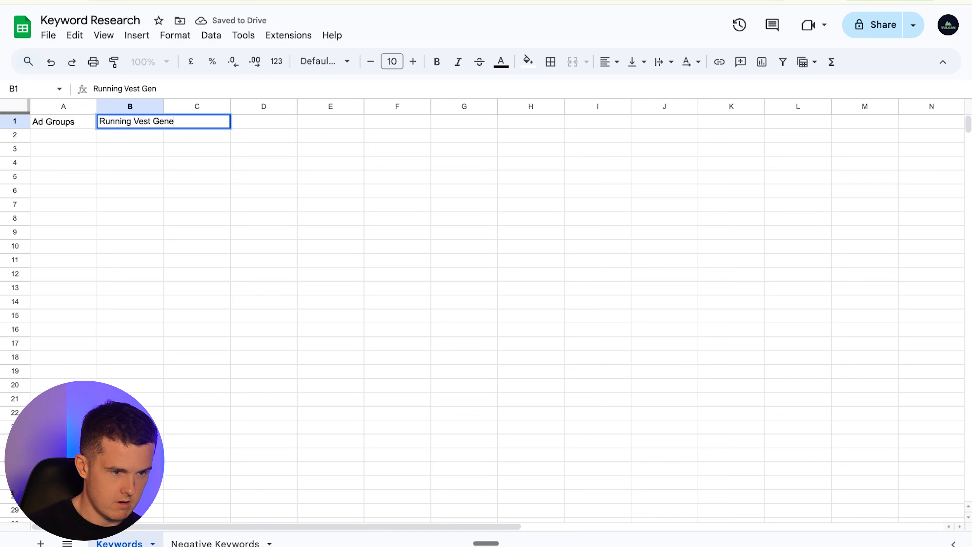
key("Tab")
key("Tab")
type("Running Belt Generic")
key("Tab")
key("Tab")
type("Wom")
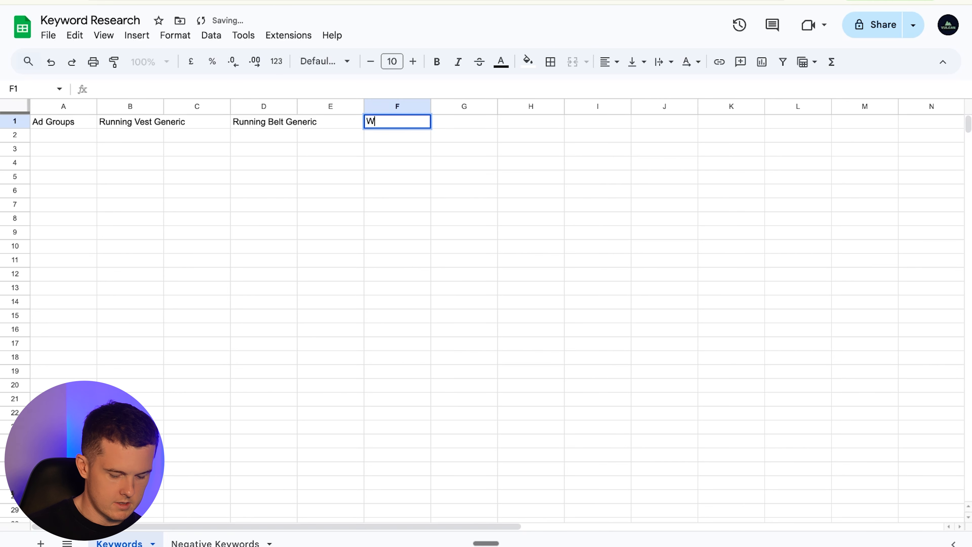
key("Tab")
key("Tab")
type("Mens")
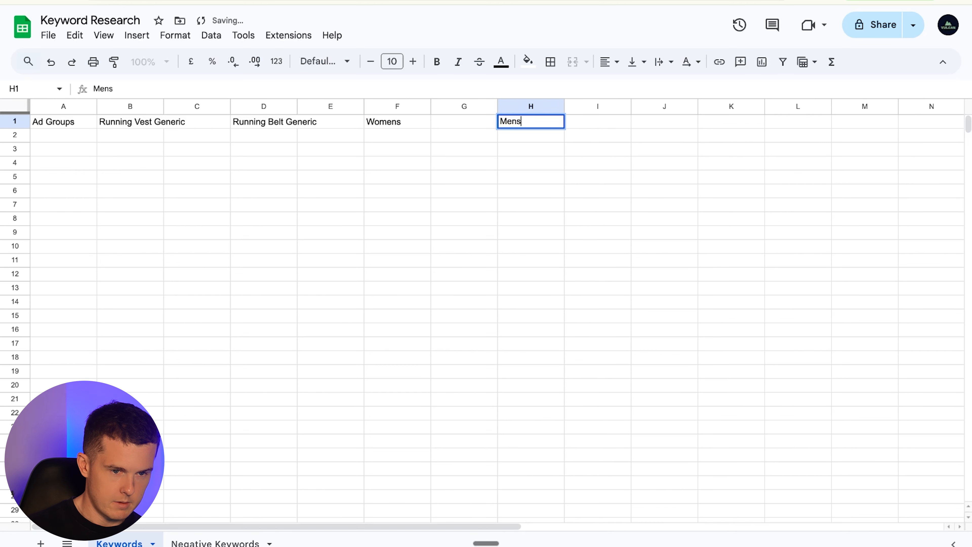
key("Tab")
- Make the header row bold
key("Down")
key("Left")
key("Left")
key("Left")
key("Left")
key("Left")
key("Left")
key("Left")
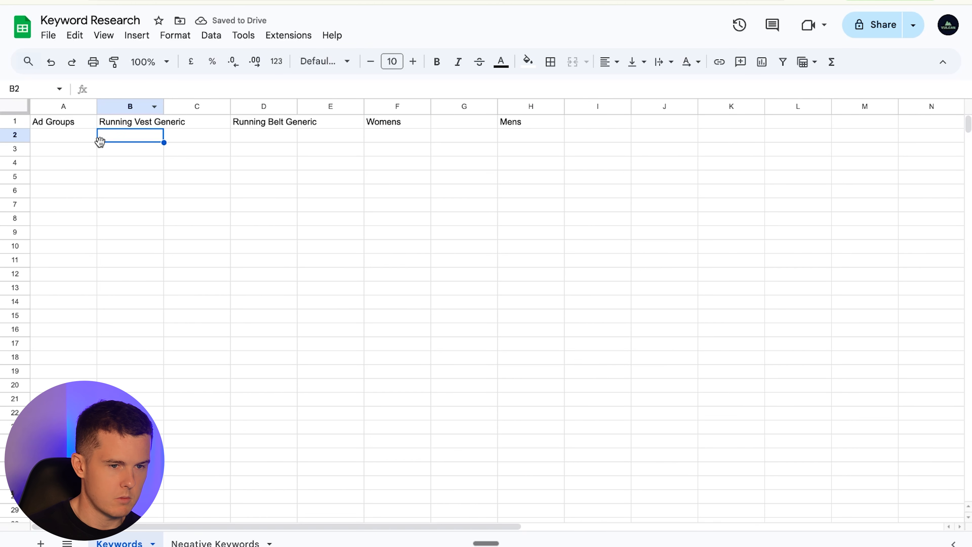
left_click(17, 121)
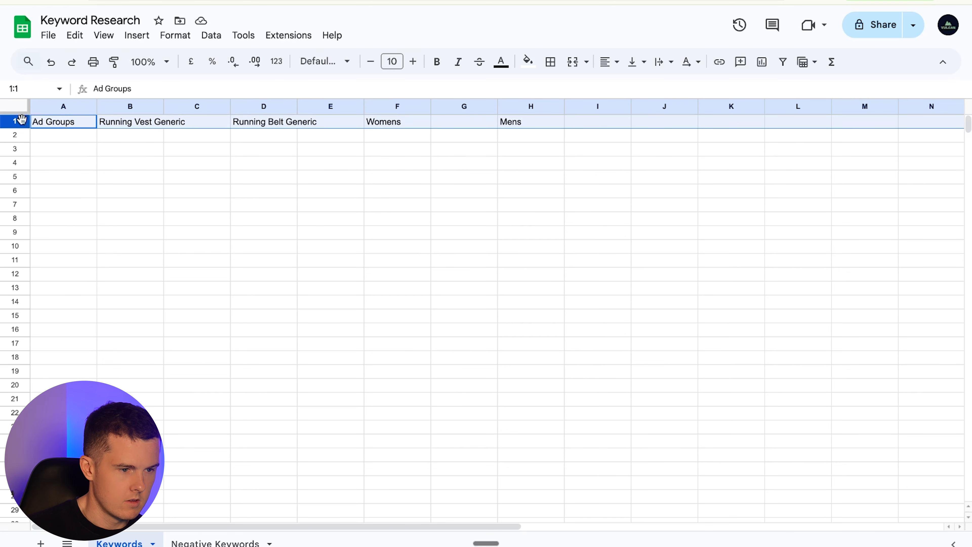
left_click(440, 65)
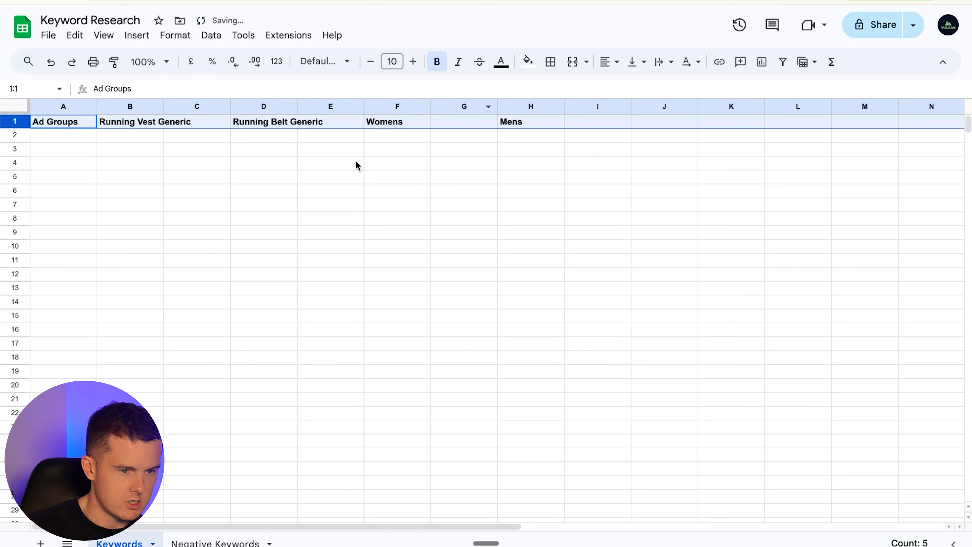
- Add running vest under Running Vest Generic and running belt under Running Belt Generic
left_click(183, 1)
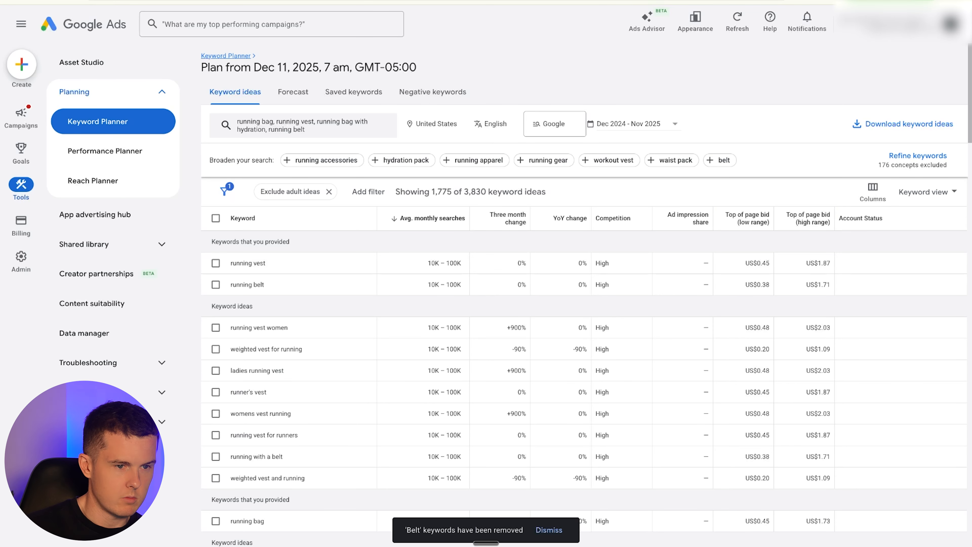
left_click(165, 2)
left_click(130, 137)
type("running vest")
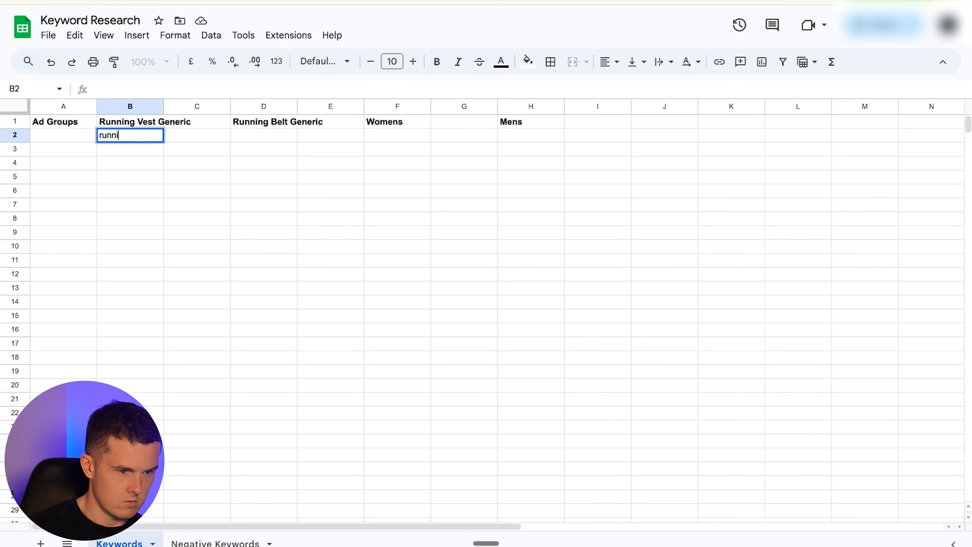
key("BackSpace")
key("Tab")
key("Tab")
type("running bel")
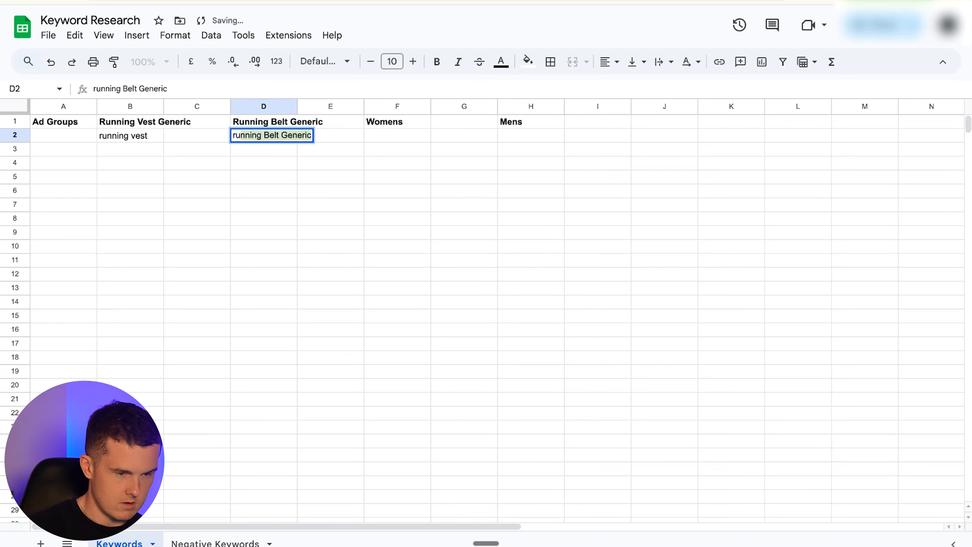
key("BackSpace")
key("shift+Tab")
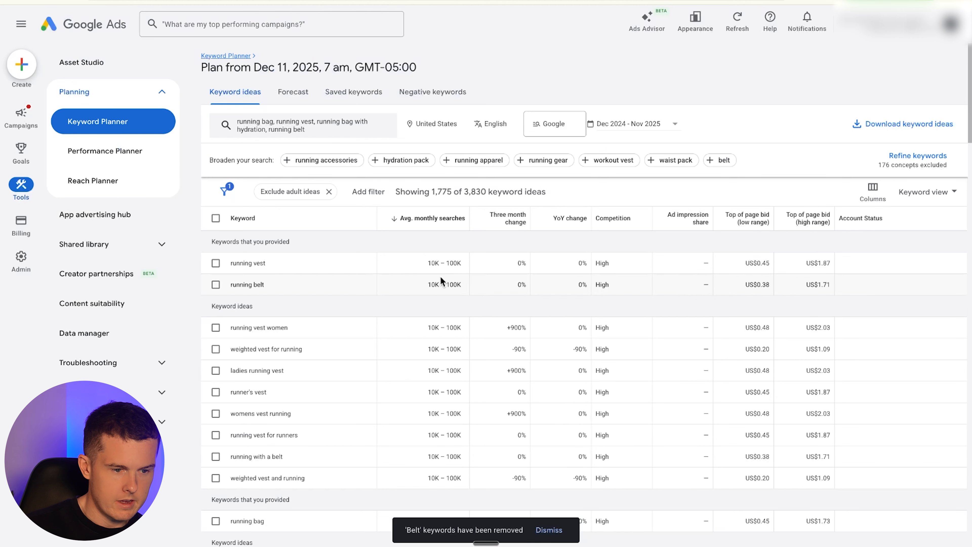
- Add running vest women under the Womens header
right_click(415, 277)
left_click(464, 267)
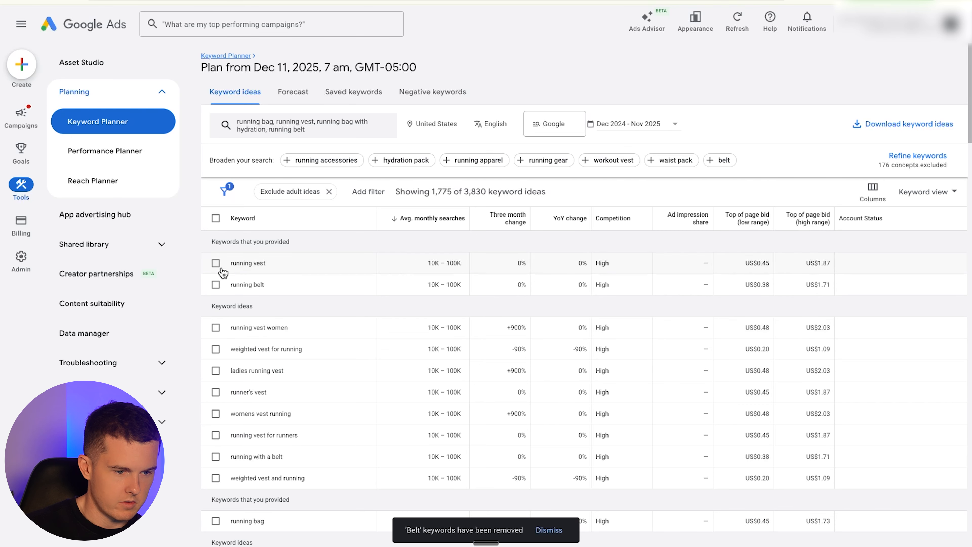
scroll(404, 366, "down", 1)
left_click(161, 2)
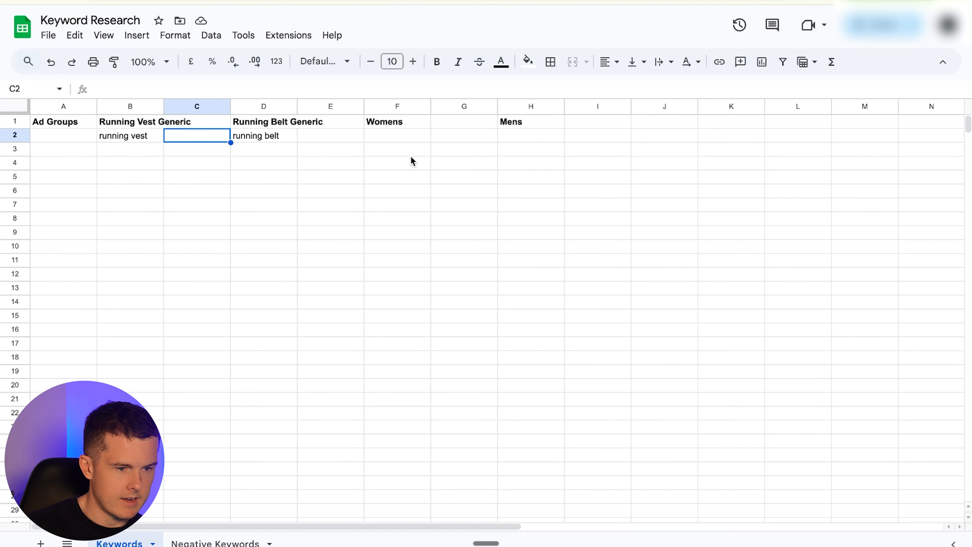
left_click(400, 137)
type("wo")
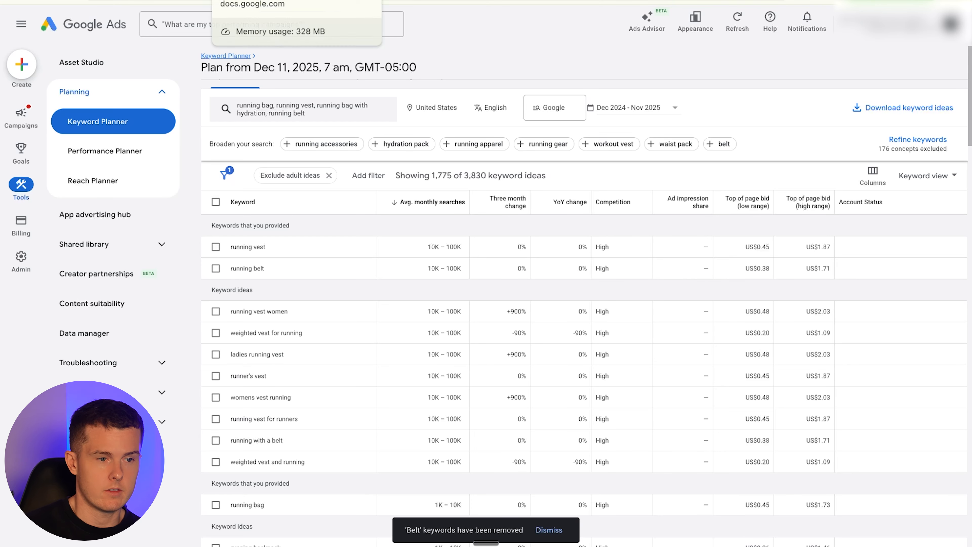
- Add weighted as a new entry on the Negative Keywords sheet
left_click(264, 1)
left_click(231, 540)
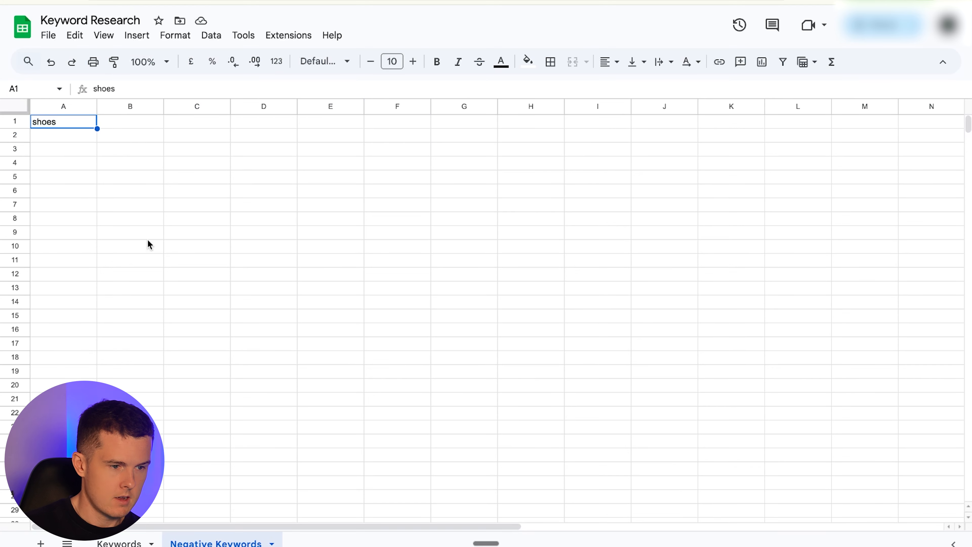
left_click(58, 134)
type("weighted")
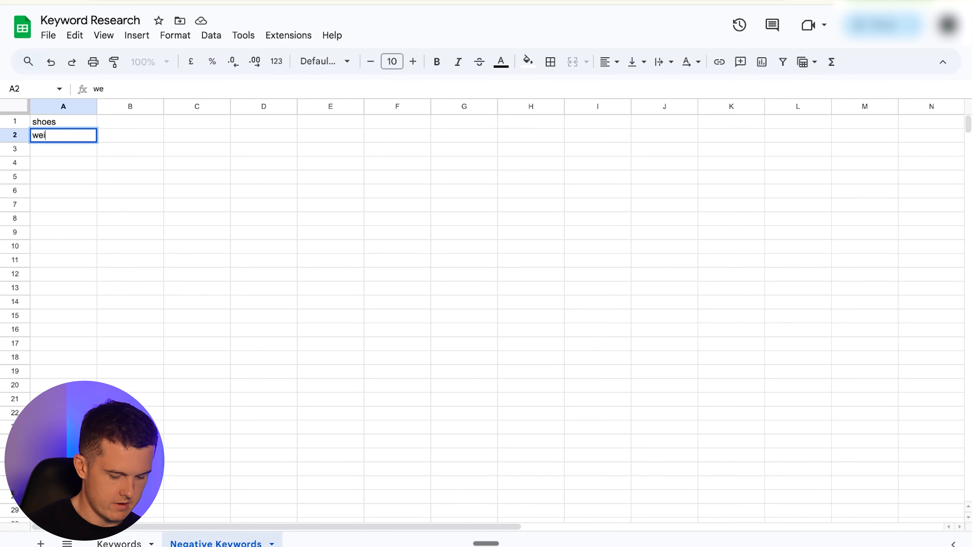
key("Return")
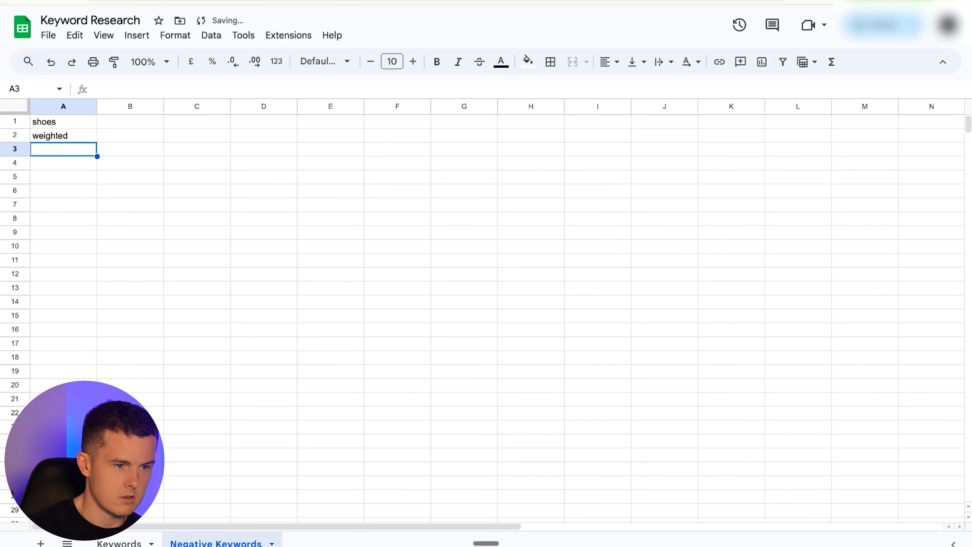
- Add ladies running vest below running vest women under the Womens header
left_click(160, 1)
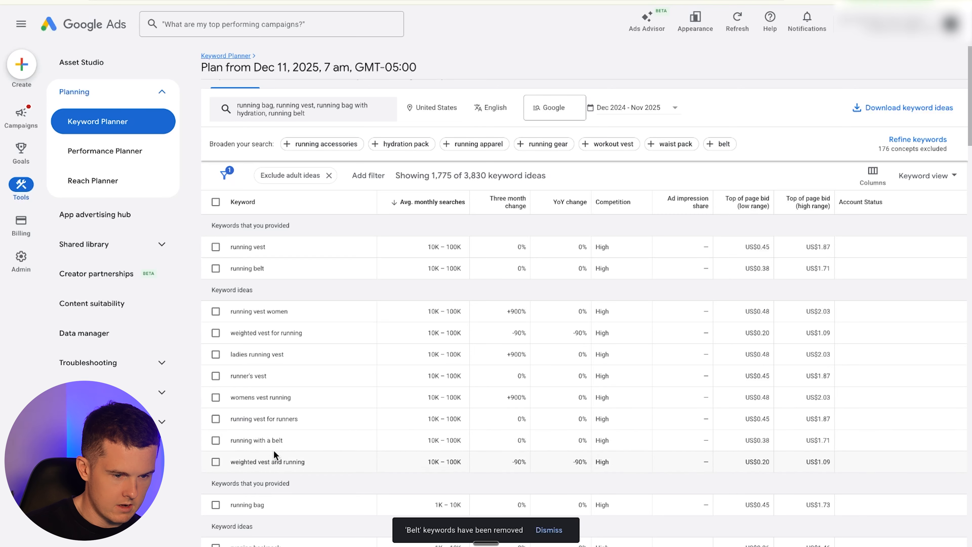
scroll(264, 444, "down", 1)
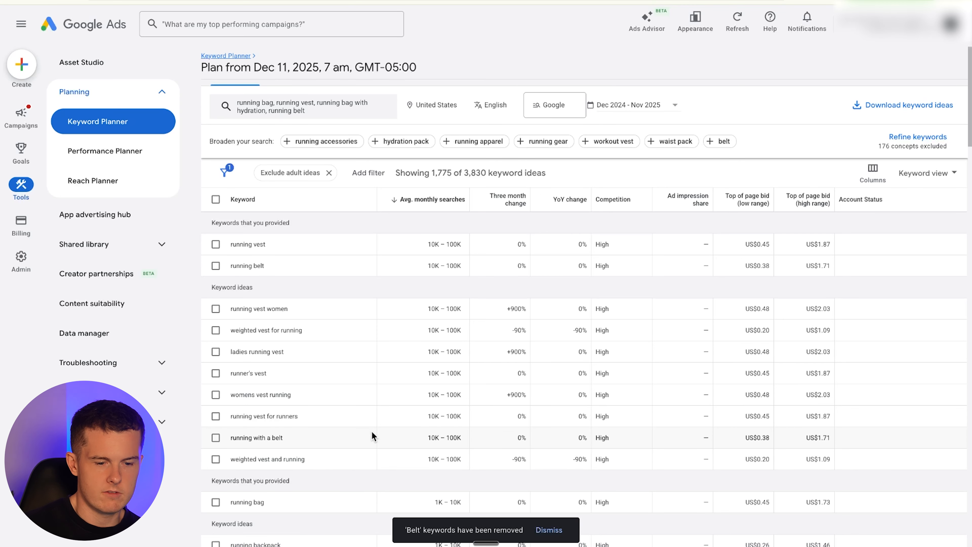
scroll(366, 431, "down", 2)
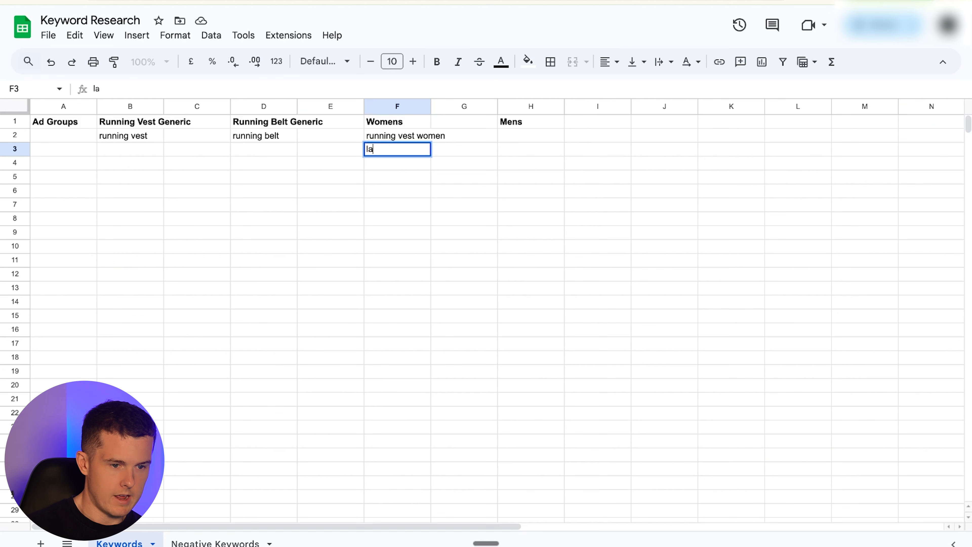
key("BackSpace")
key("BackSpace")
type("ladies running vest")
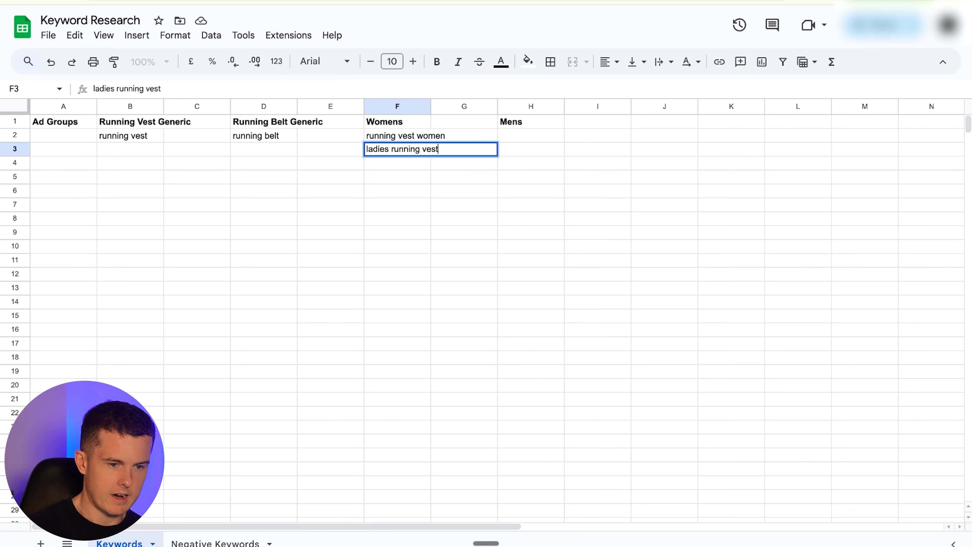
- Finish entering ladies running vest and add running vest for men under the Mens header
key("Return")
left_click_drag(380, 135, 387, 159)
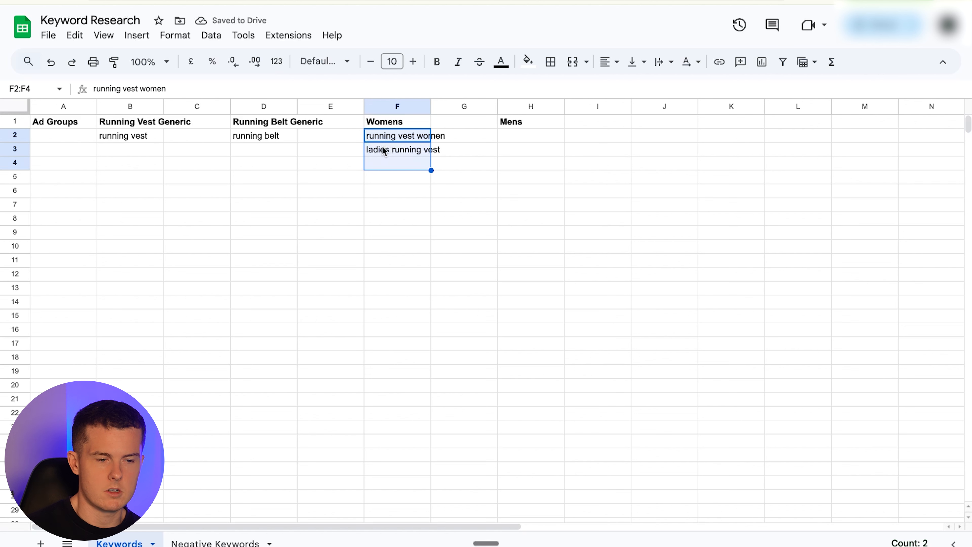
left_click(385, 137)
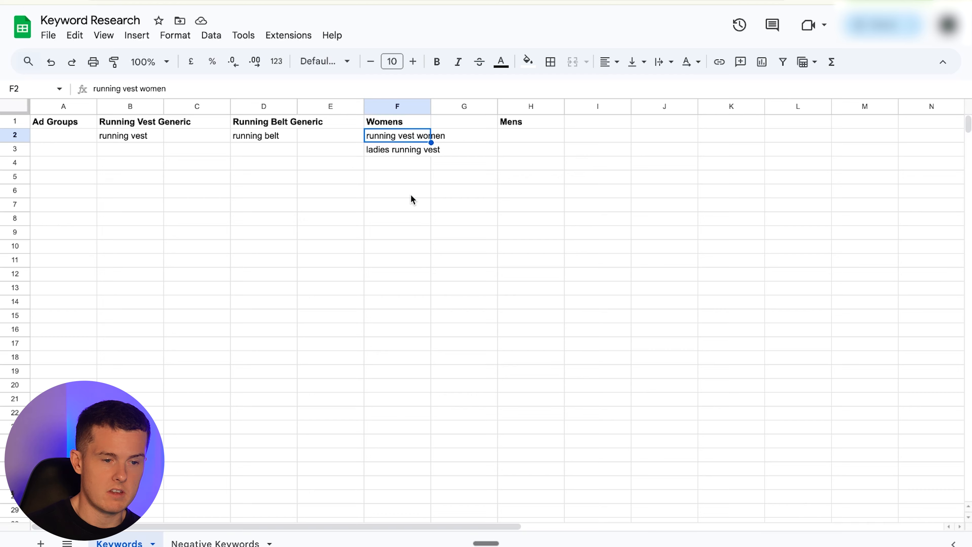
left_click(507, 136)
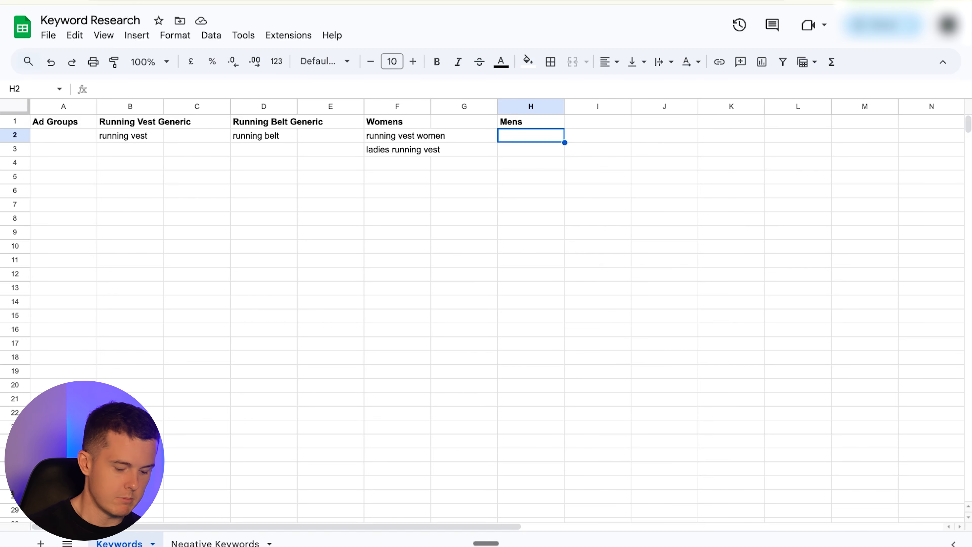
type("running vest for men")
key("Return")
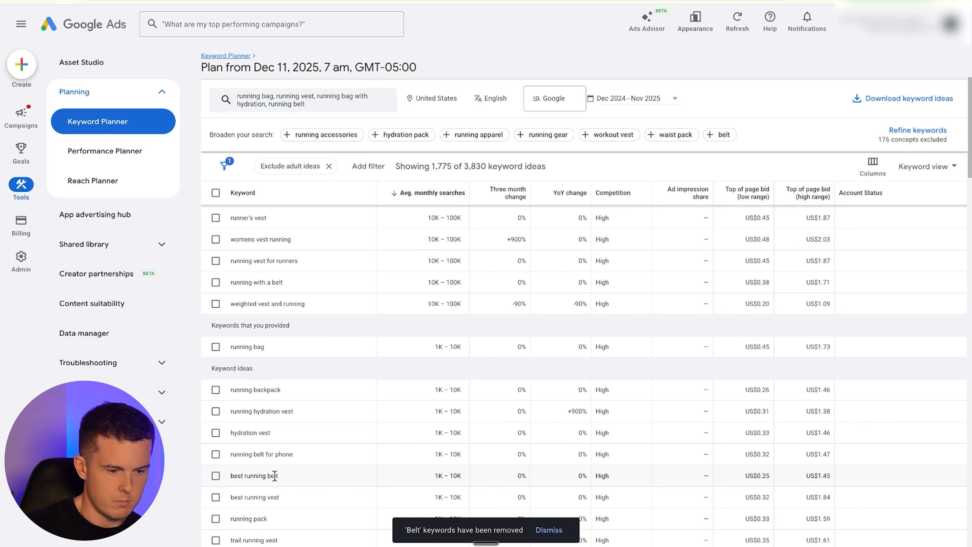
- Add best running belt under the Running Belt Generic header
scroll(274, 475, "down", 1)
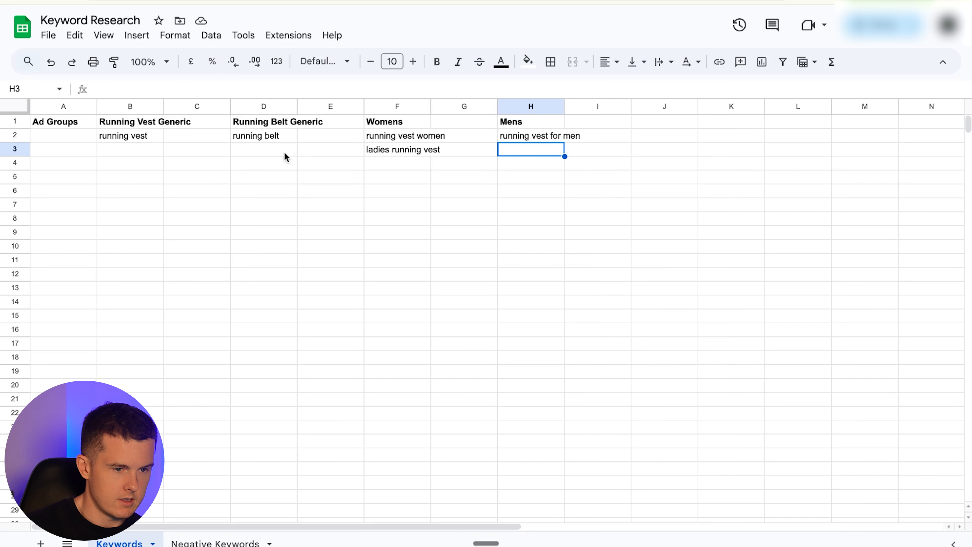
left_click(274, 150)
type("best ru")
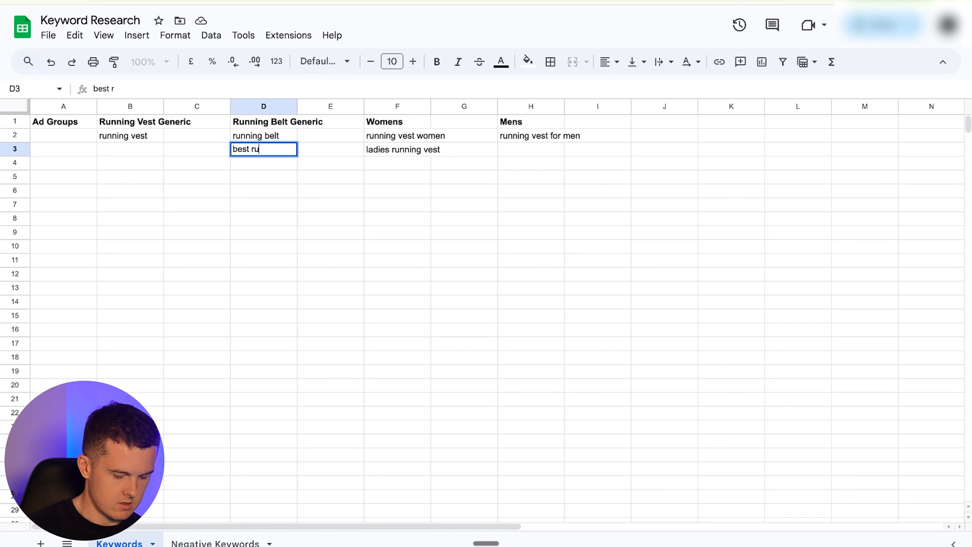
type("nning belt")
key("Tab")
key("Tab")
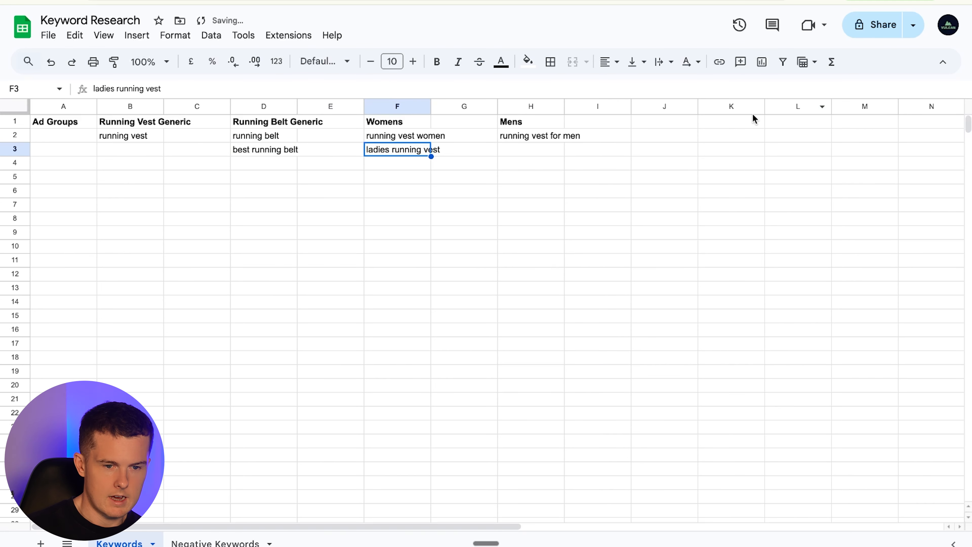
- Add a bold Hydration header in the next free column with running vests for hydration beneath it
left_click(631, 121)
left_click(657, 126)
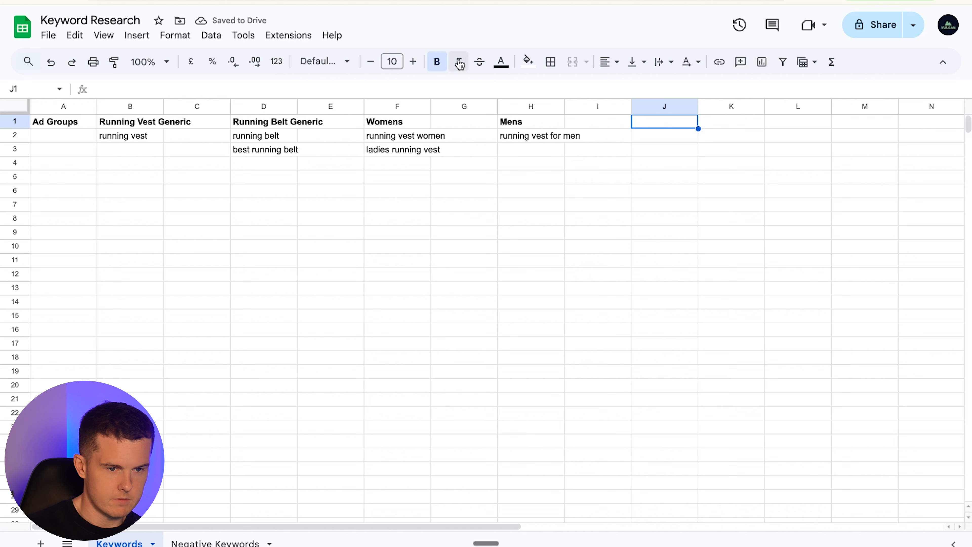
type("Hydration")
key("Return")
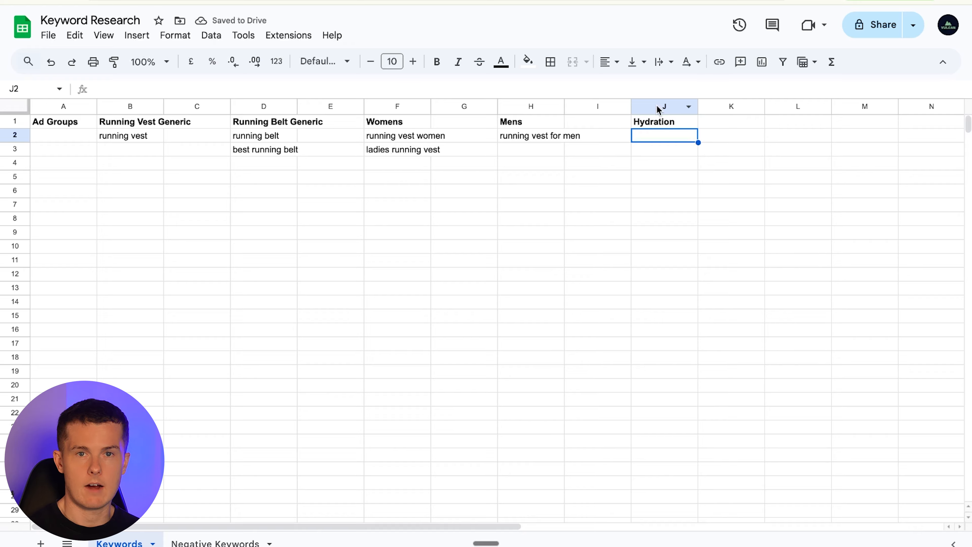
type("r")
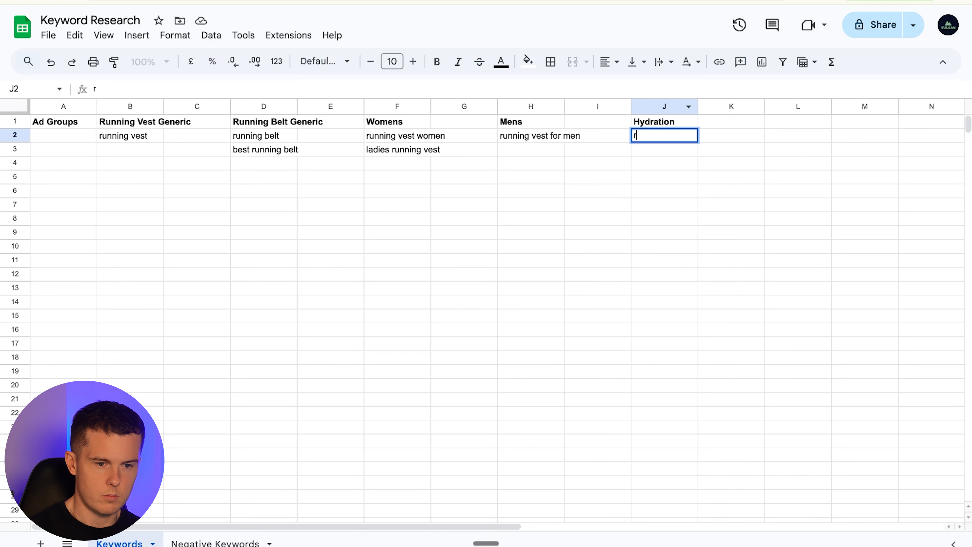
type("unning")
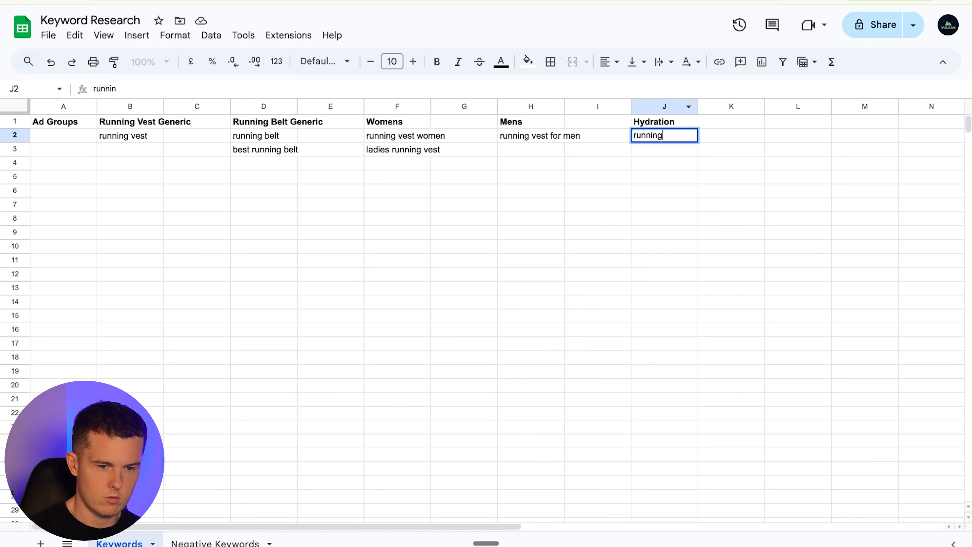
type(" vests for hyd")
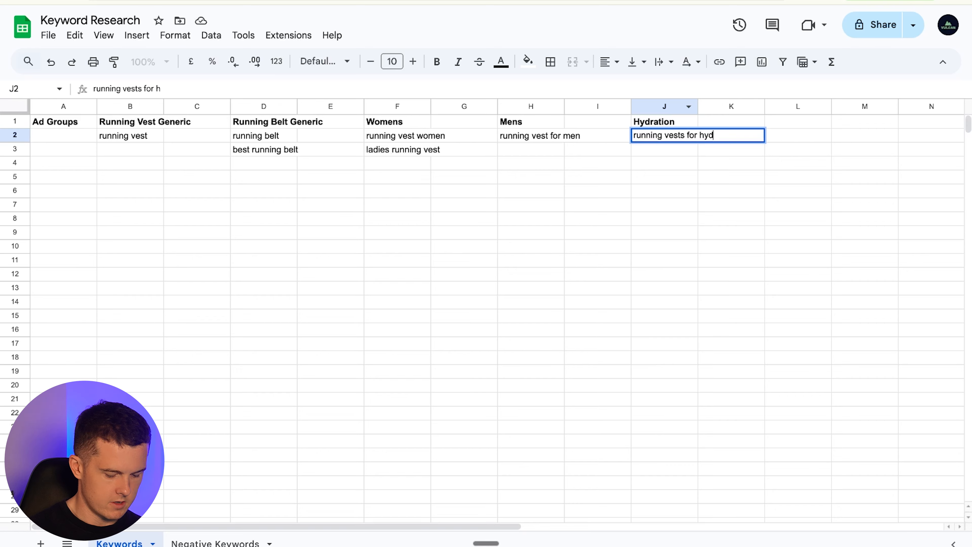
type("ration")
key("Return")
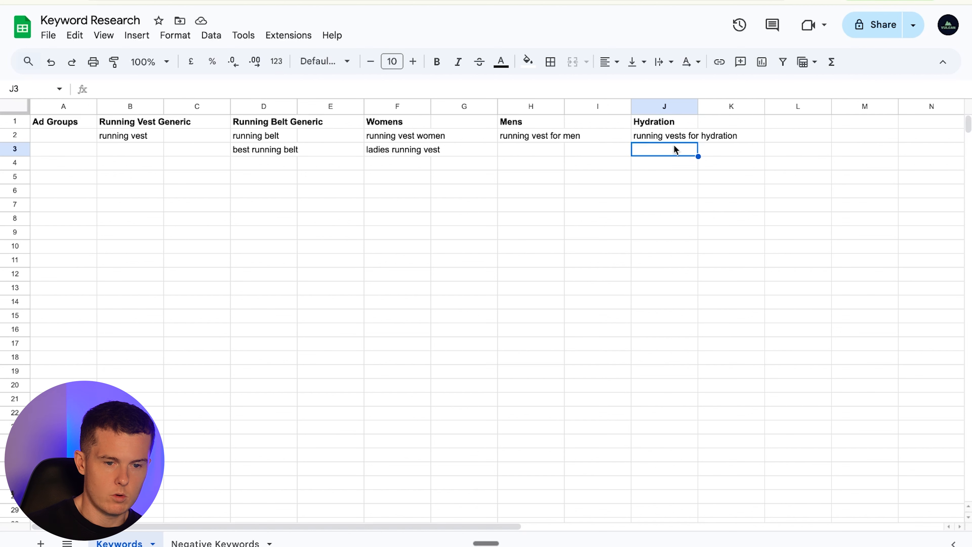
- Add a Phone header in the next column and paste running belt for phone beneath it
left_click(801, 126)
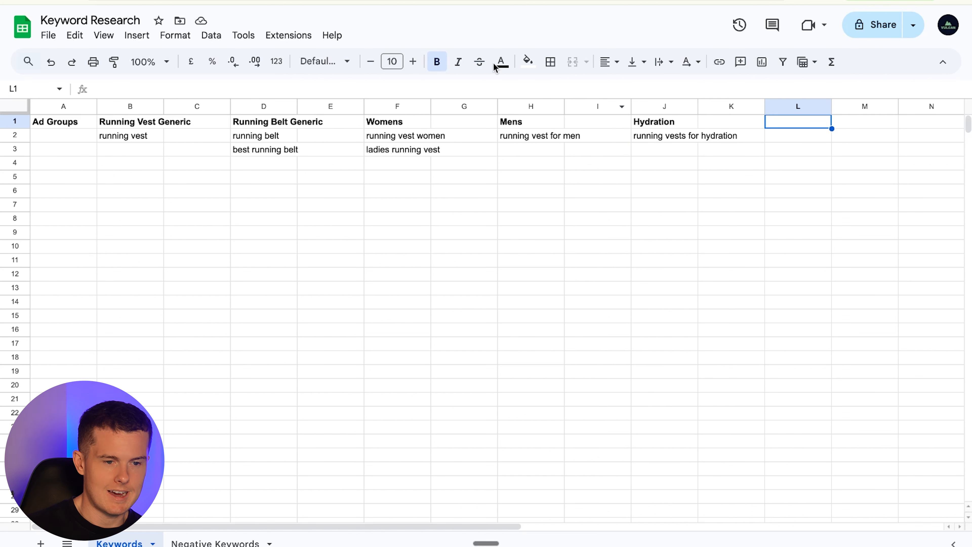
left_click(458, 62)
type("Phone")
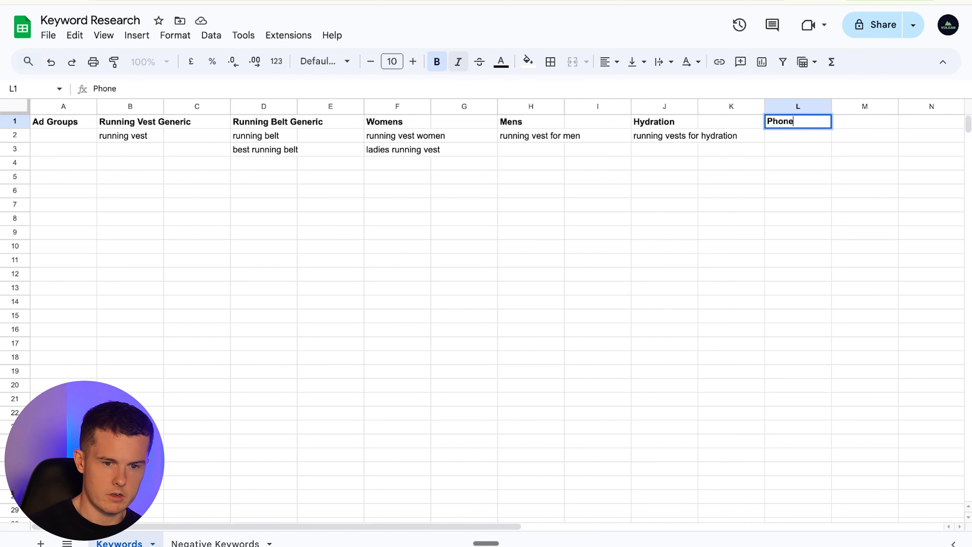
key("Return")
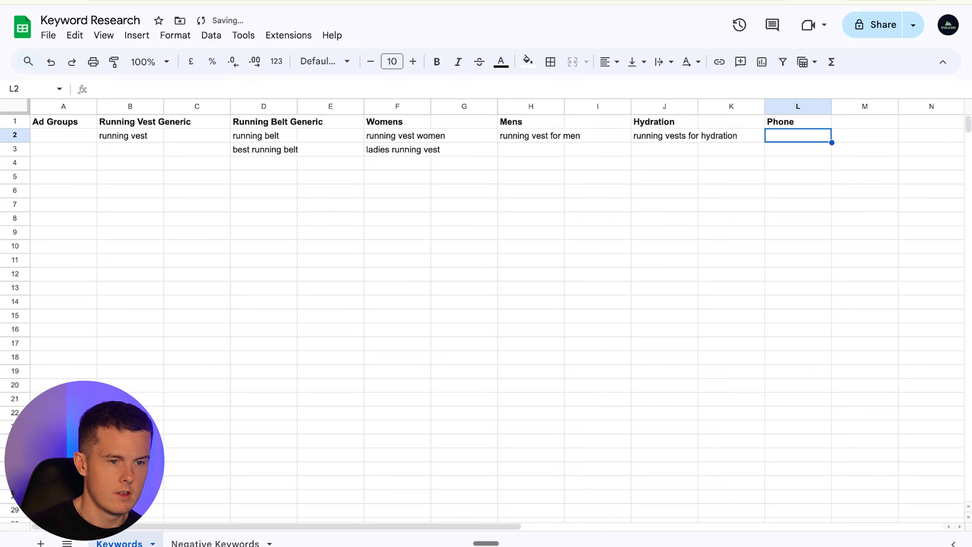
left_click(92, 1)
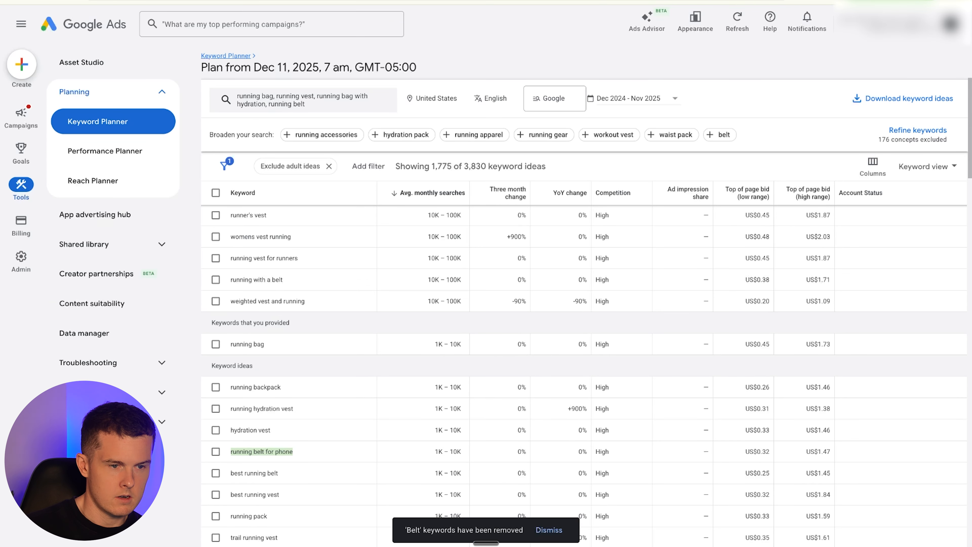
left_click(184, 1)
type("running belt for phone")
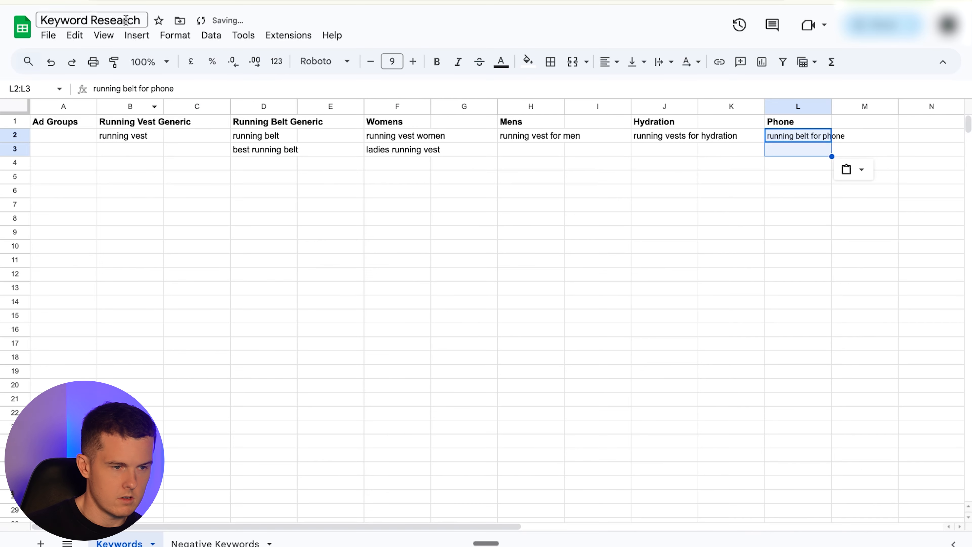
- Copy running belt with water bottle from the keyword ideas and paste it under the Hydration header
left_click(92, 2)
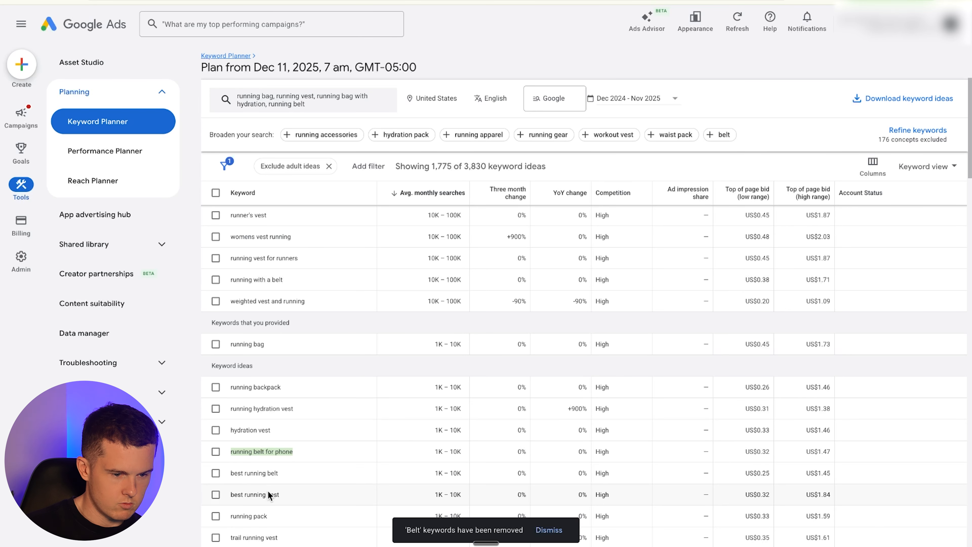
scroll(261, 512, "down", 1)
scroll(260, 513, "down", 2)
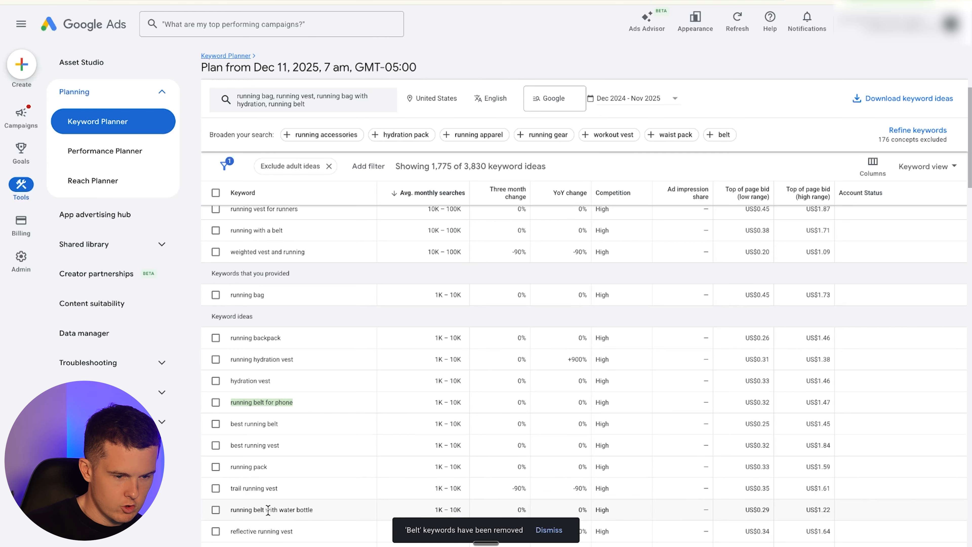
right_click(242, 477)
left_click(241, 477)
scroll(268, 483, "down", 1)
triple_click(275, 484)
key("ctrl+c")
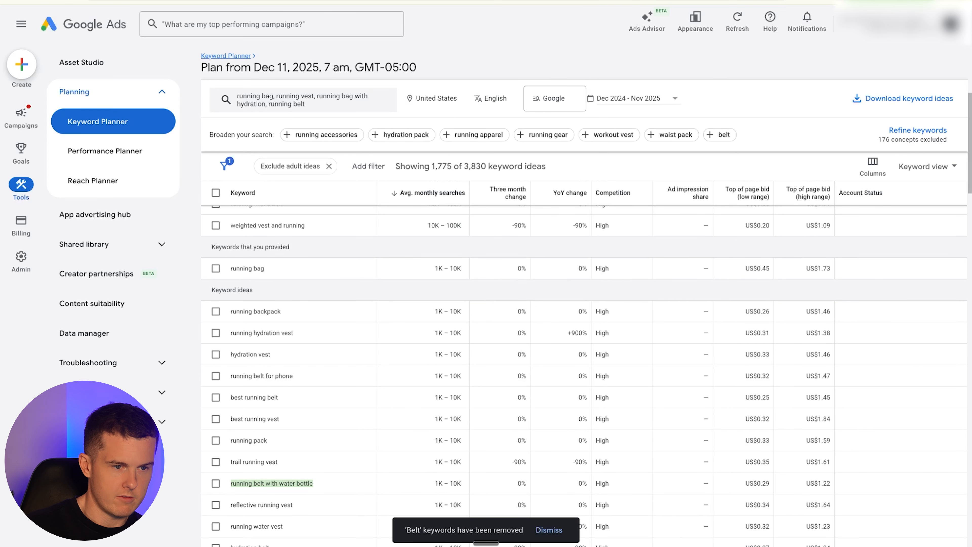
key("ctrl+Tab")
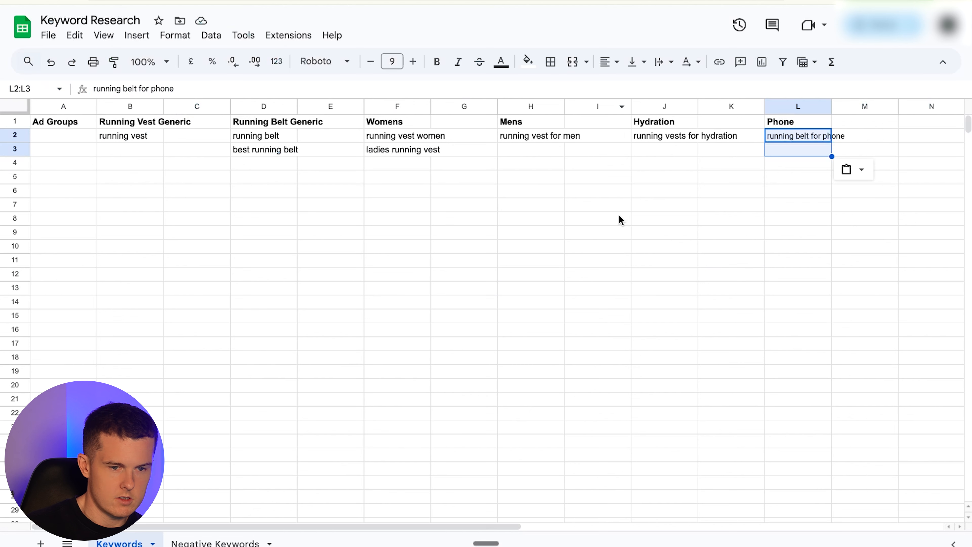
left_click(644, 151)
key("ctrl+v")
left_click(693, 194)
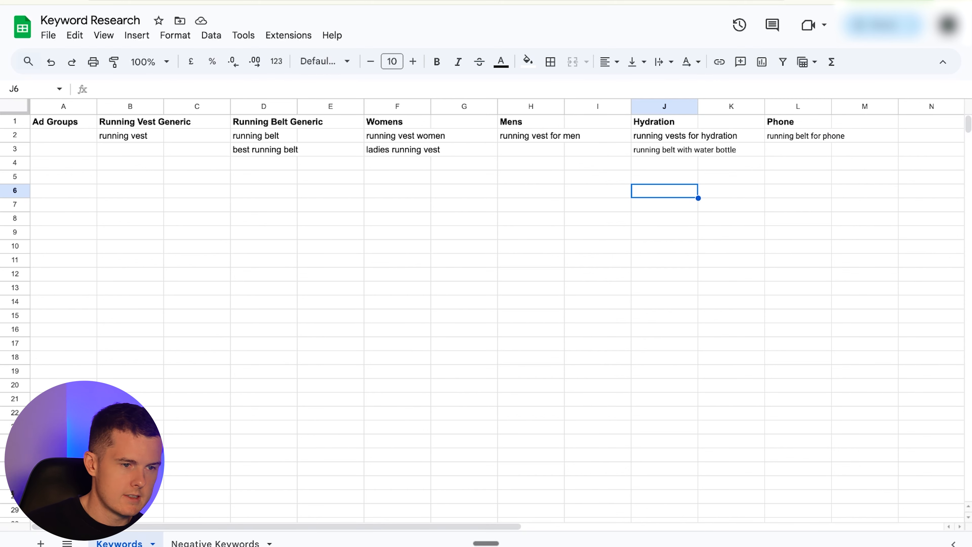
- Add reflective as a new entry on the Negative Keywords sheet
left_click(201, 1)
scroll(362, 397, "down", 1)
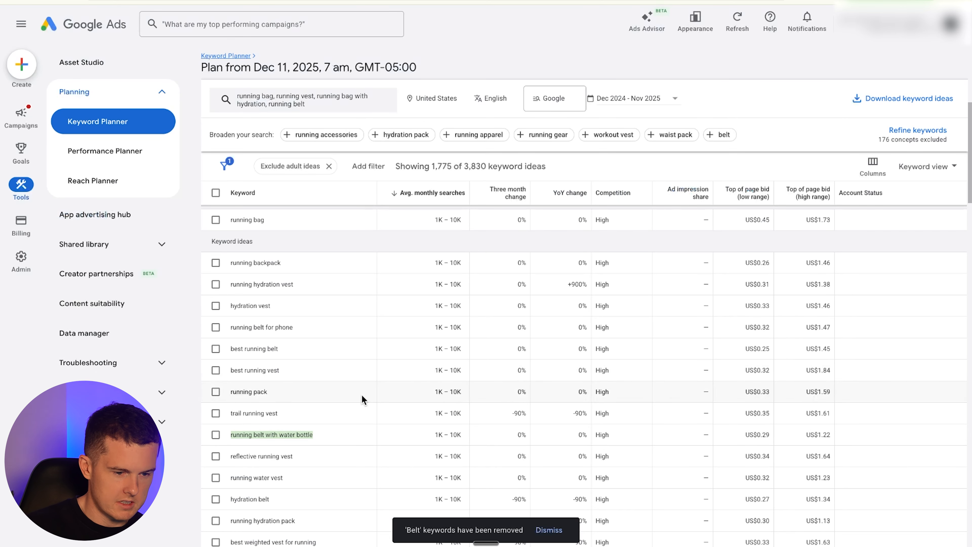
scroll(362, 401, "down", 1)
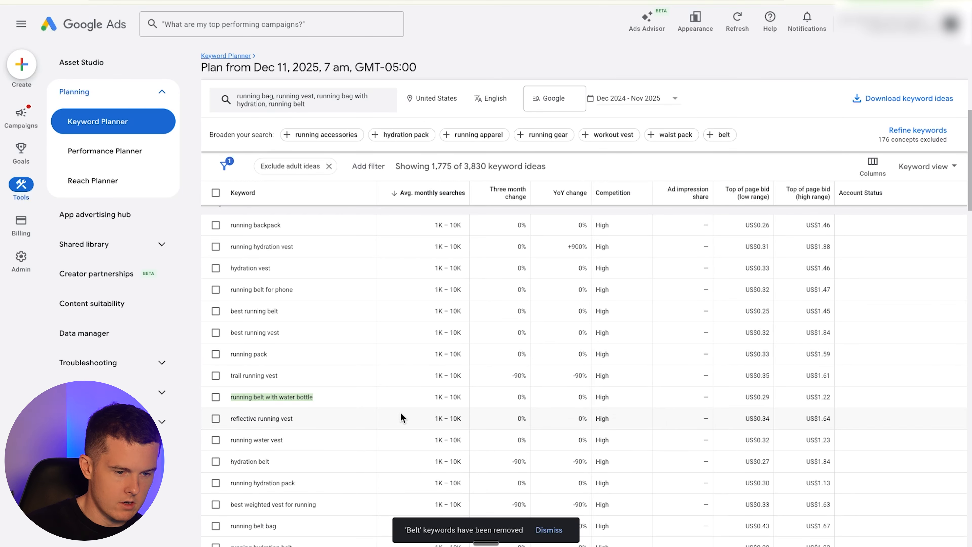
double_click(246, 418)
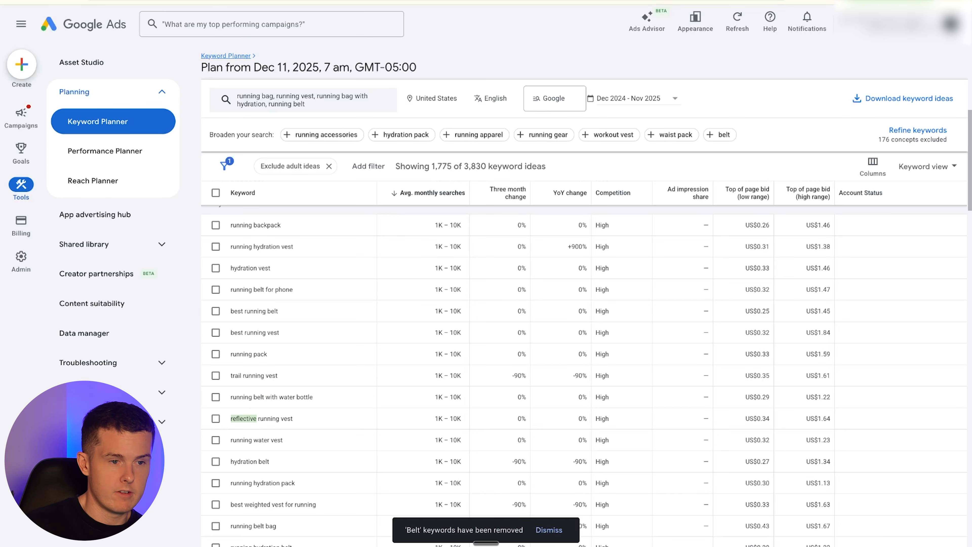
key("ctrl+Tab")
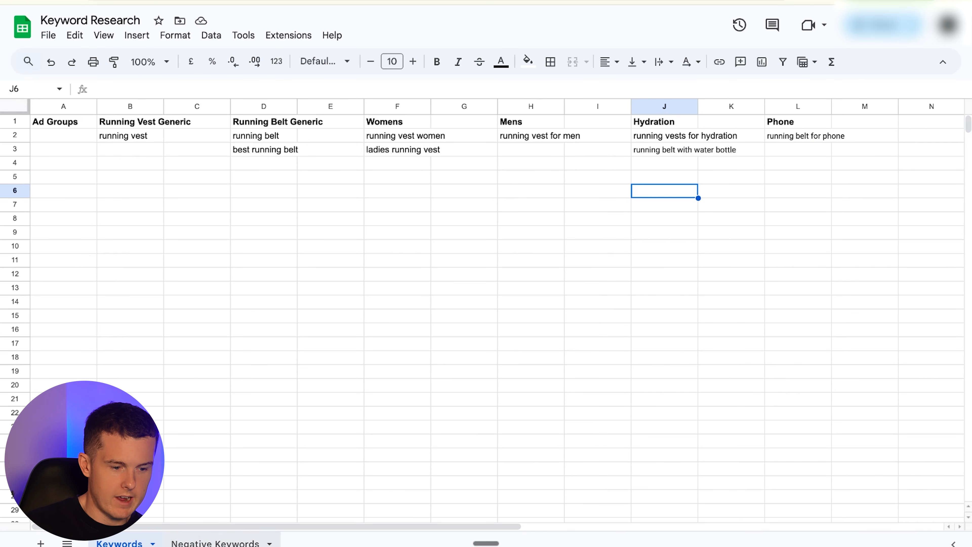
key("ctrl+shift+Page_Down")
left_click(87, 152)
type("refle")
key("BackSpace")
key("BackSpace")
type("flective")
key("Return")
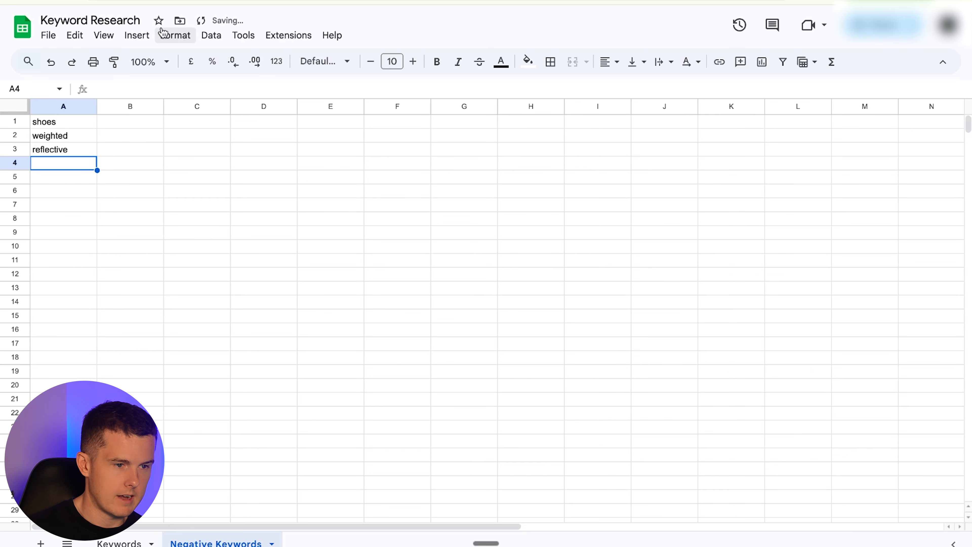
- Copy hydration belt from the keyword ideas and paste it under the Hydration header
key("ctrl+Tab")
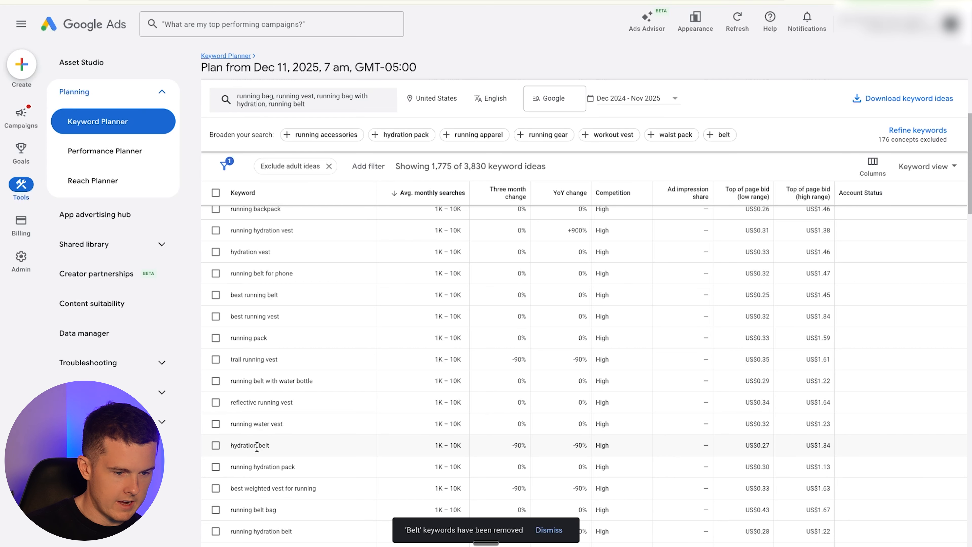
double_click(254, 445)
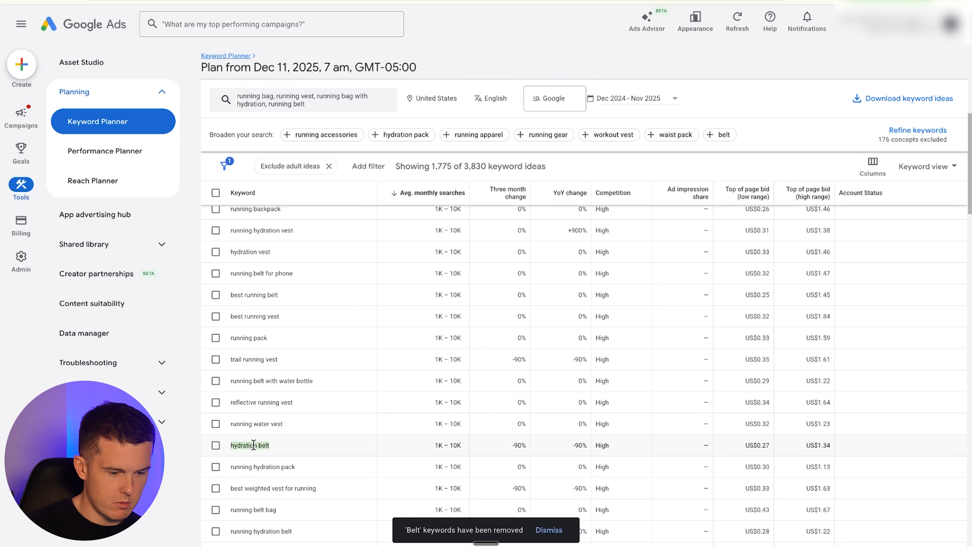
key("ctrl+Tab")
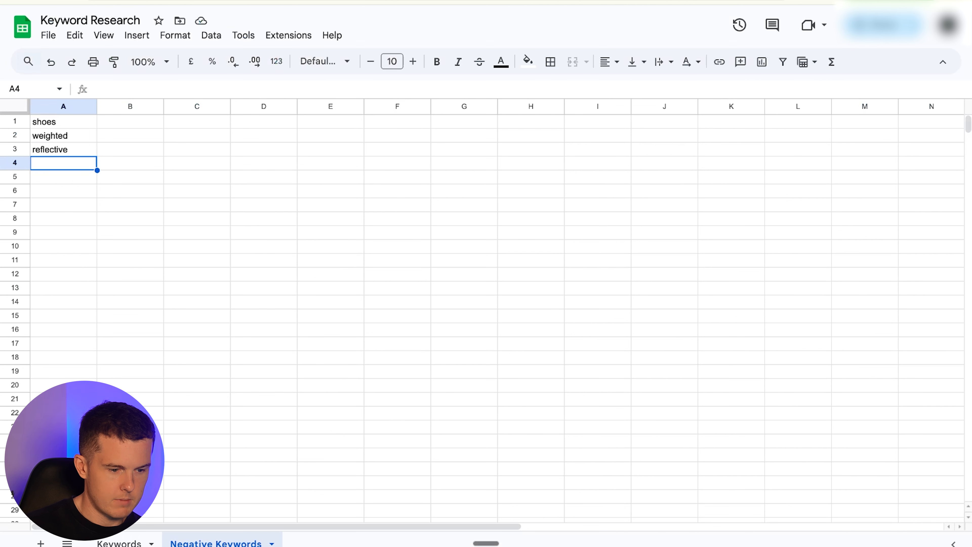
key("ctrl+shift+Page_Up")
left_click(651, 159)
type("hydration belt")
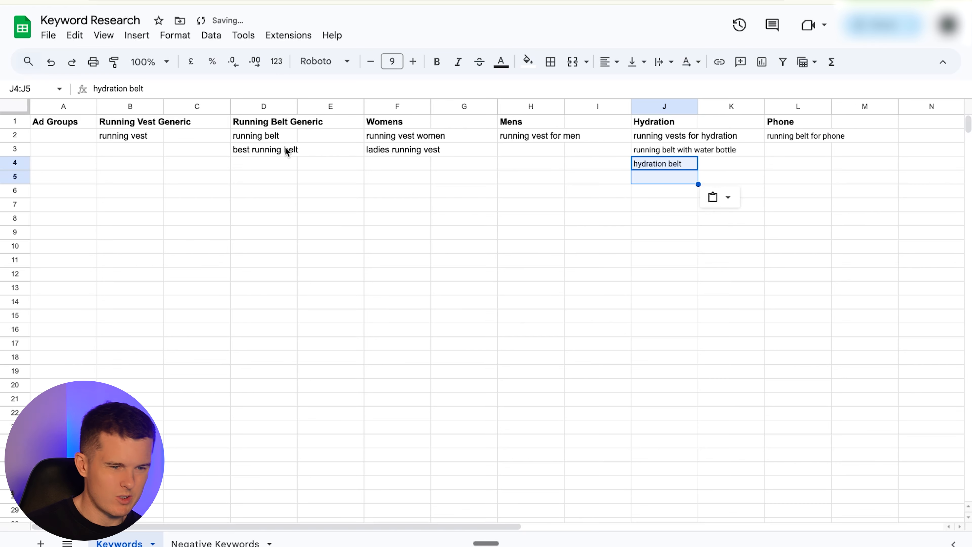
left_click(663, 169)
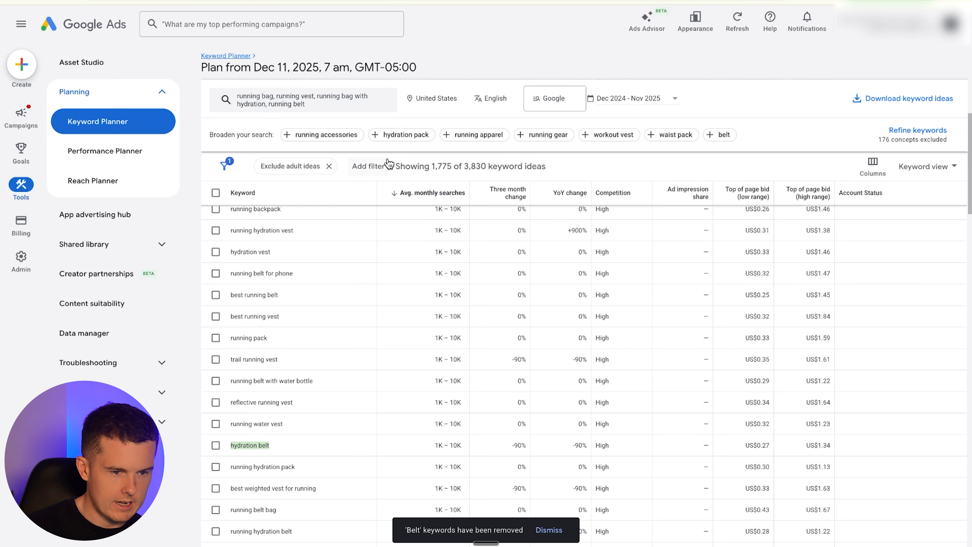
- Filter the keyword ideas to those containing running belt as a text match
left_click(373, 166)
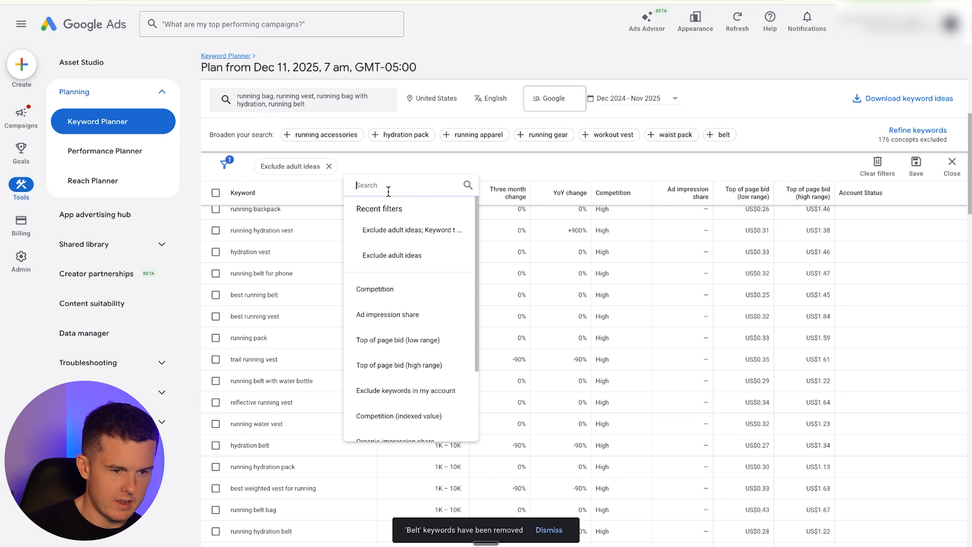
scroll(378, 406, "down", 3)
left_click(398, 402)
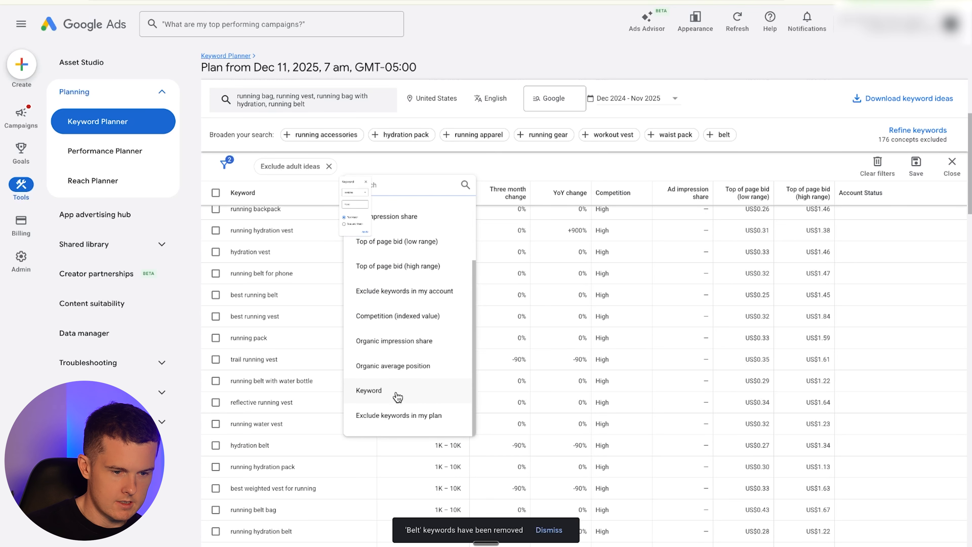
left_click(379, 264)
type("running belt")
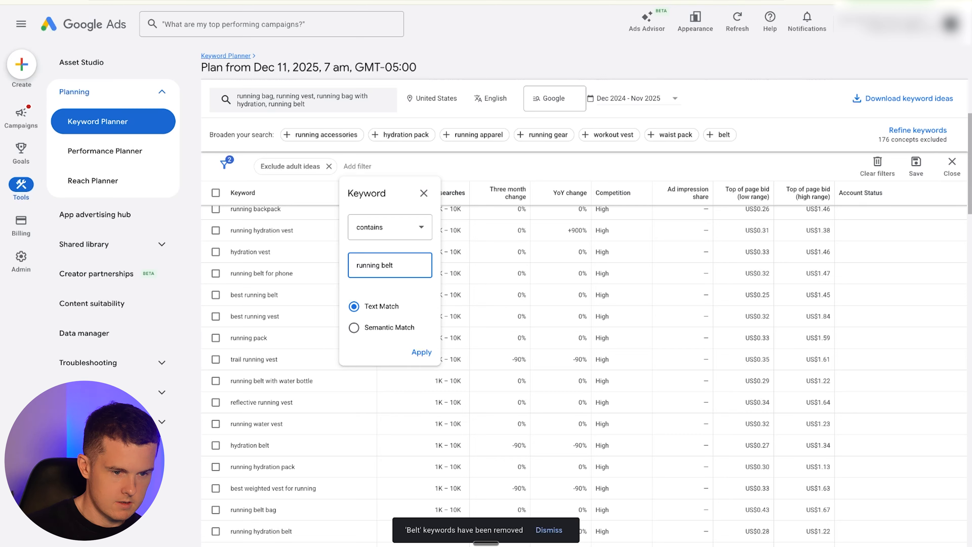
left_click(421, 351)
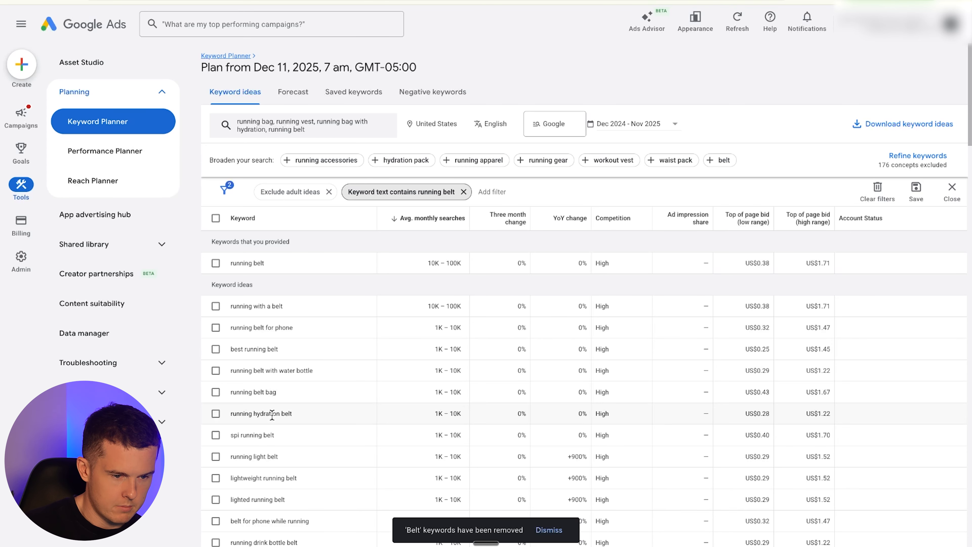
- Copy lightweight running belt from the keyword ideas and paste it under the Running Belt Generic header
scroll(272, 416, "down", 1)
scroll(260, 412, "down", 3)
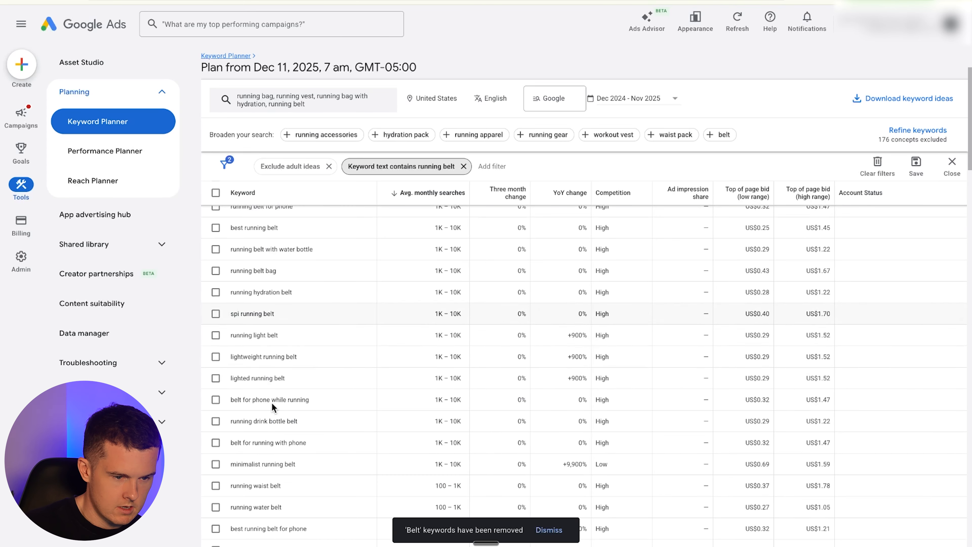
triple_click(278, 357)
key("ctrl+c")
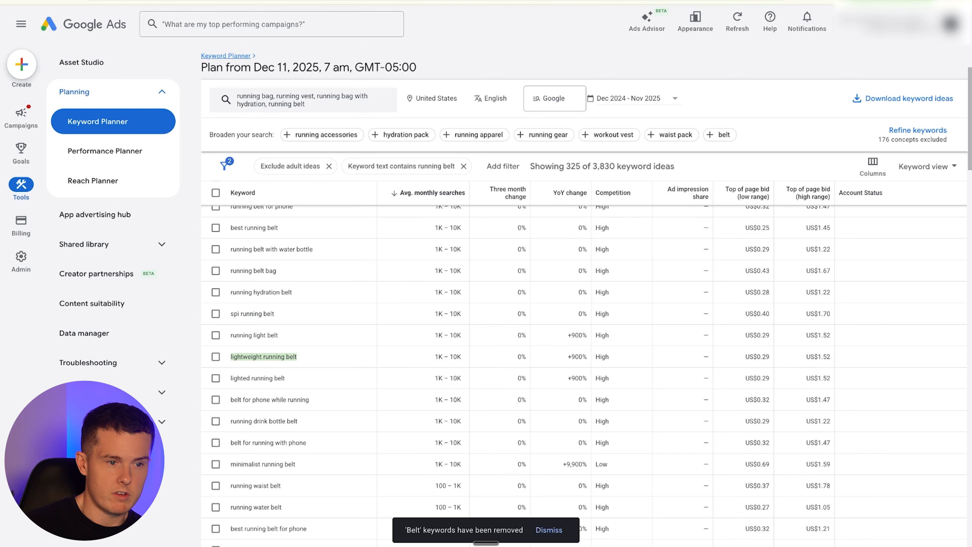
key("ctrl+Tab")
left_click(259, 165)
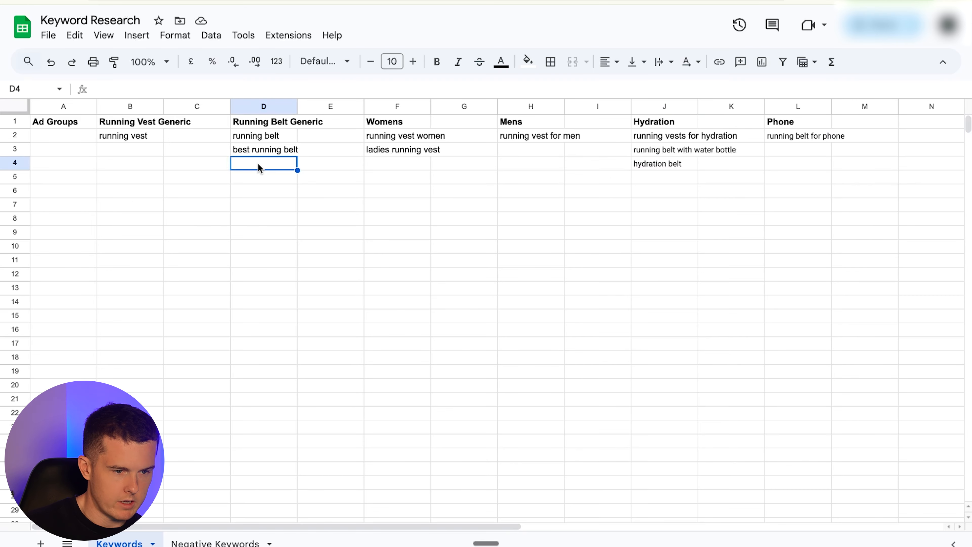
key("ctrl+v")
left_click(247, 191)
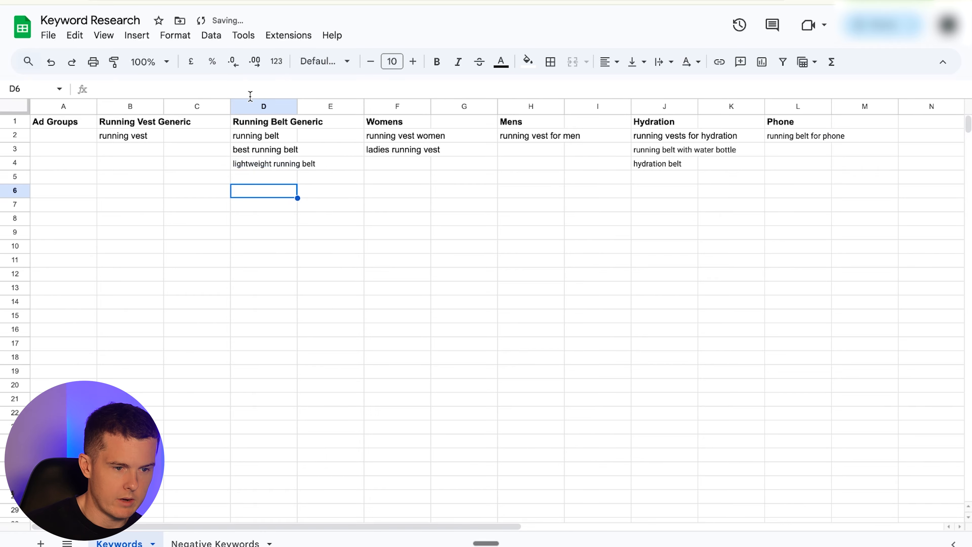
- Copy marathon running belt from the keyword ideas and paste it under lightweight running belt in the Running Belt Generic column
key("ctrl+shift+Tab")
scroll(292, 430, "down", 3)
double_click(264, 485)
left_click(264, 485)
key("super+c")
key("ctrl+Tab")
left_click(269, 179)
key("super+v")
- Scroll through the remaining running belt keyword ideas
left_click(274, 2)
scroll(342, 302, "down", 3)
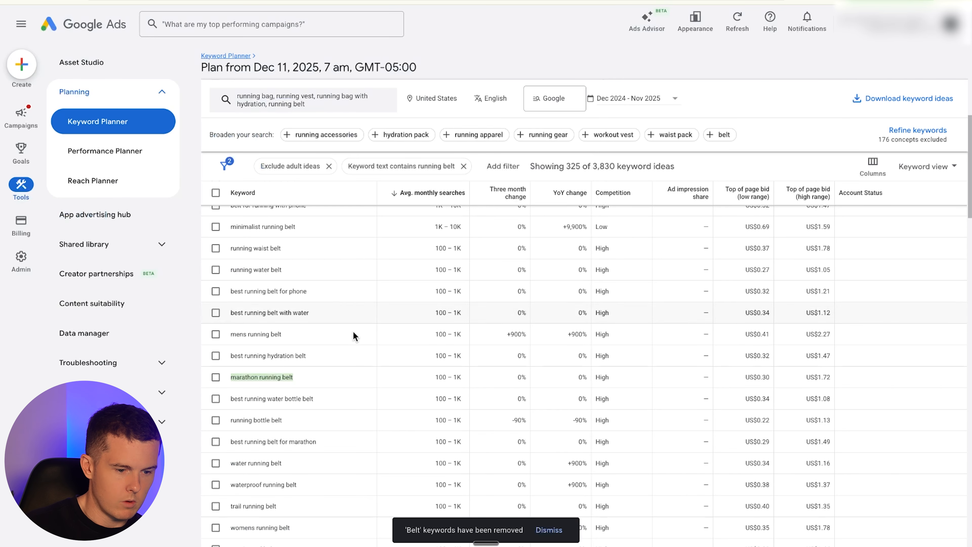
scroll(352, 475, "down", 1)
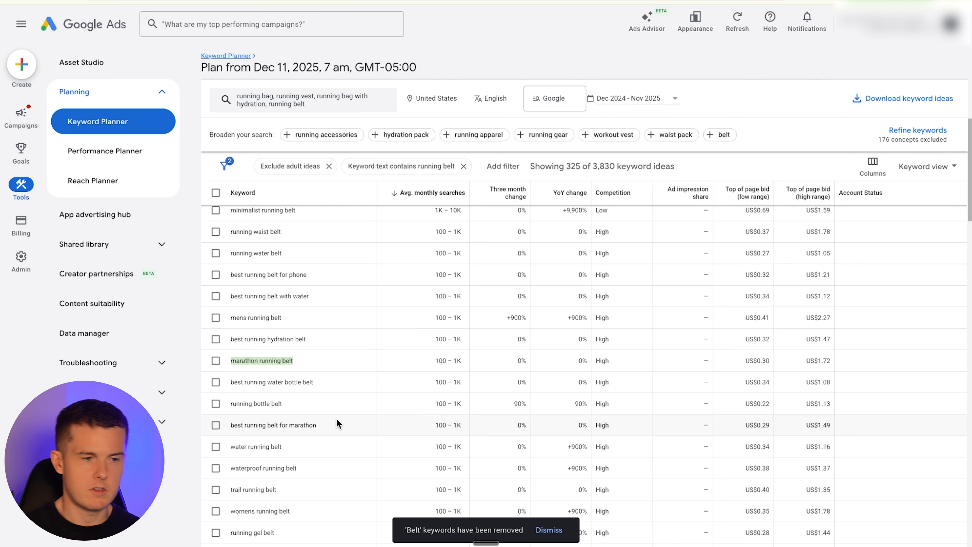
scroll(303, 434, "down", 1)
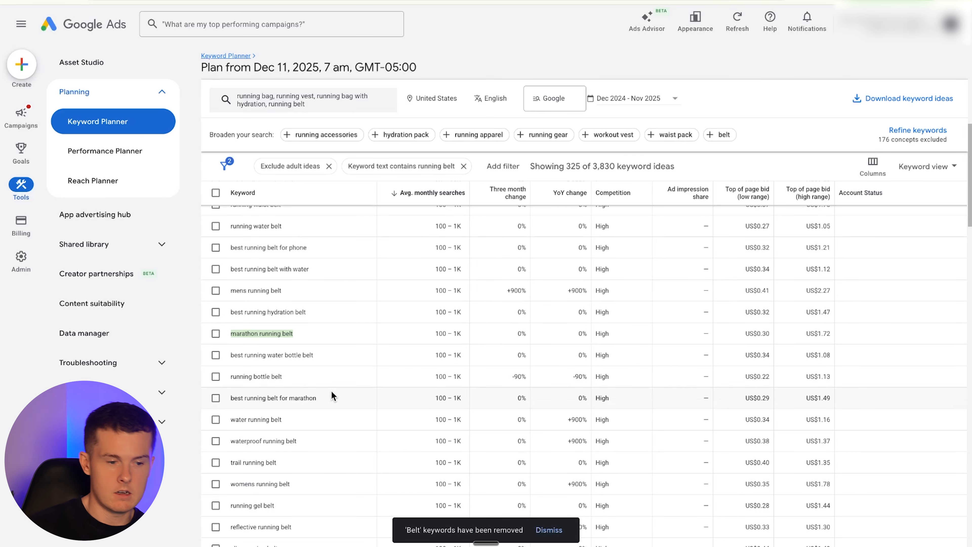
scroll(331, 394, "down", 5)
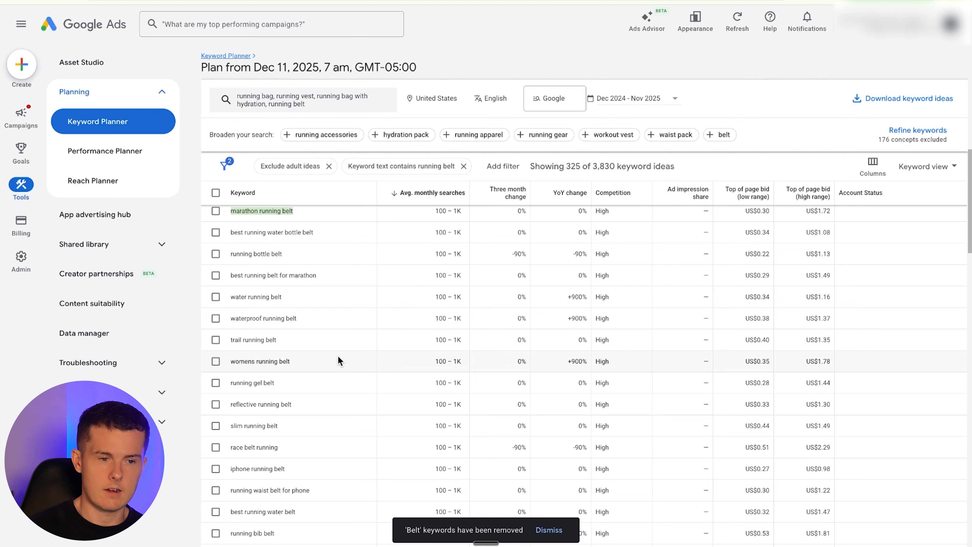
left_click(344, 1)
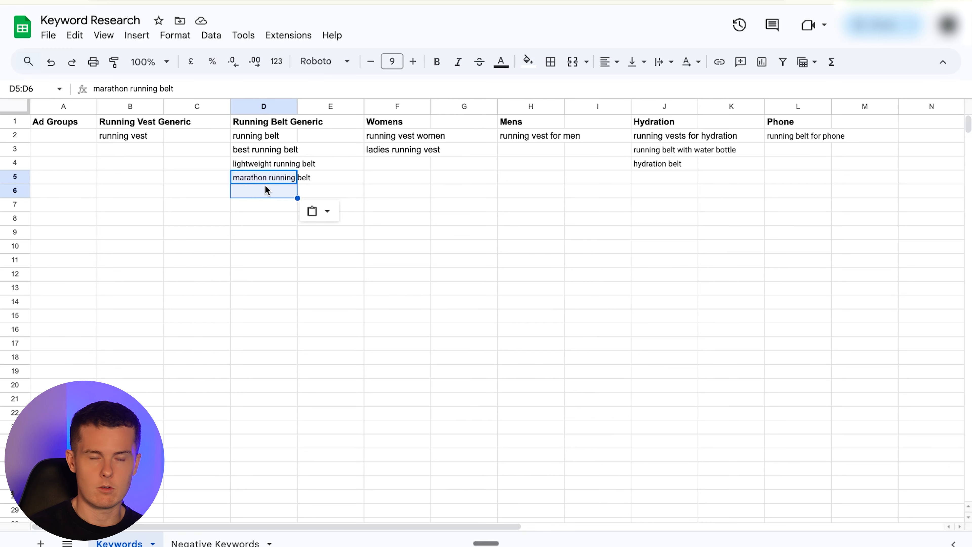
left_click(287, 1)
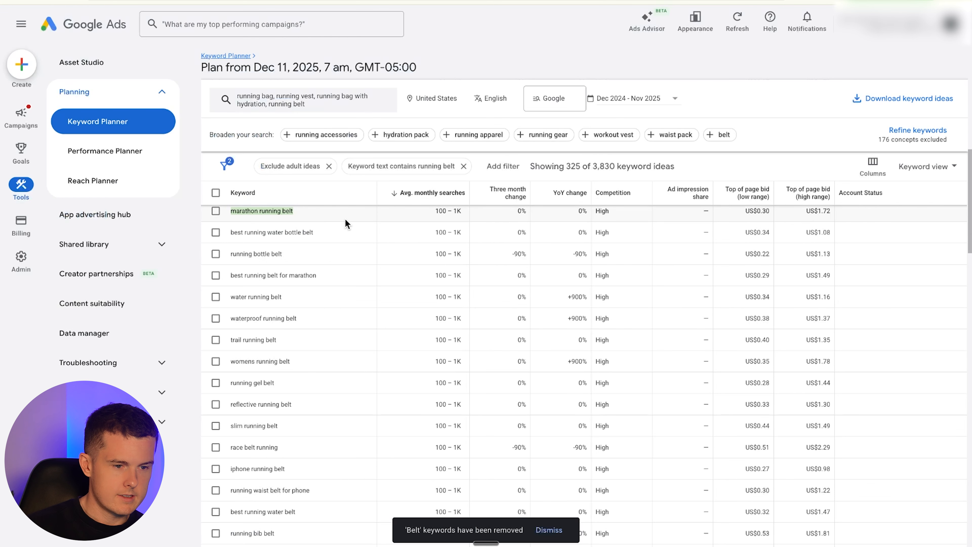
- Change the keyword filter to a semantic match containing womens, ladies, women
left_click(392, 172)
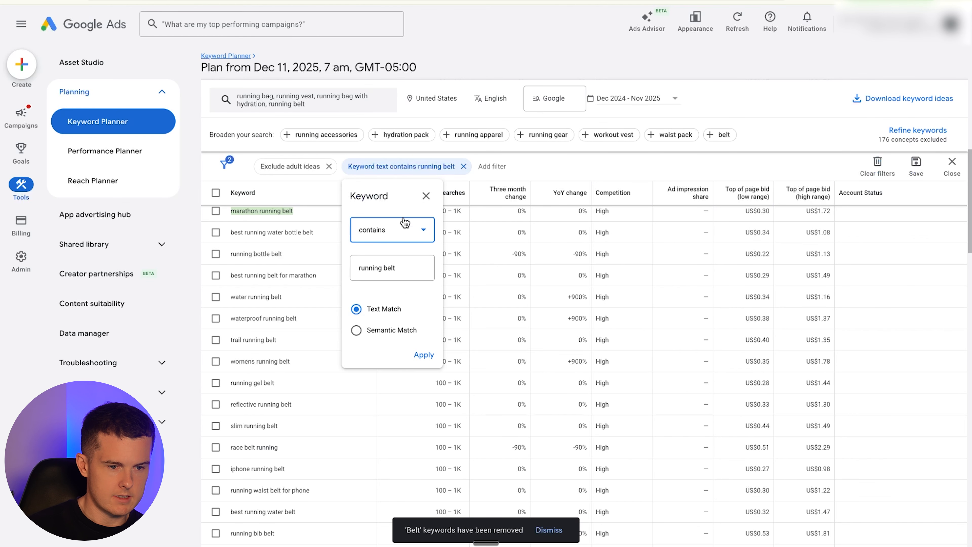
left_click_drag(359, 268, 376, 267)
key("ctrl+a")
type("womens")
key("Return")
key("BackSpace")
type(", ladies")
key("Return")
type(", women")
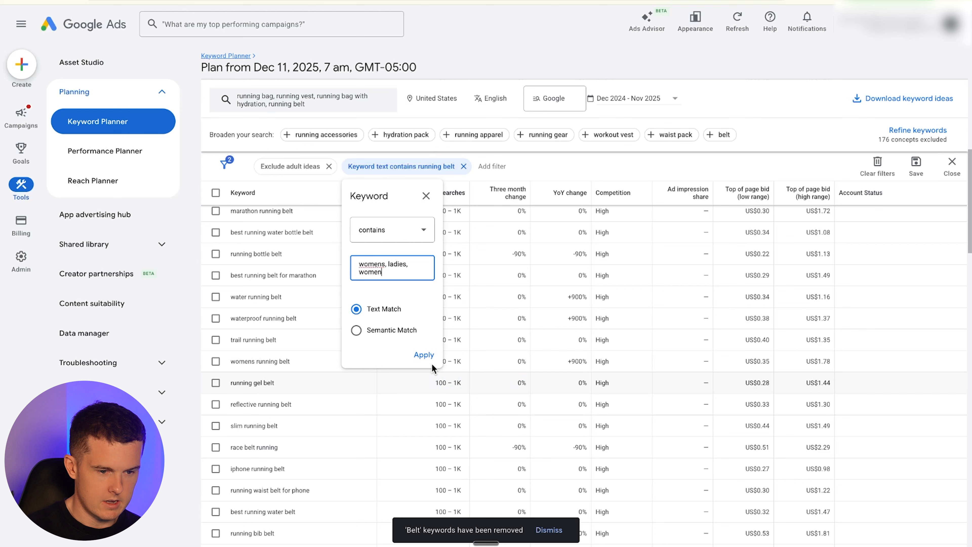
left_click(407, 332)
left_click(422, 354)
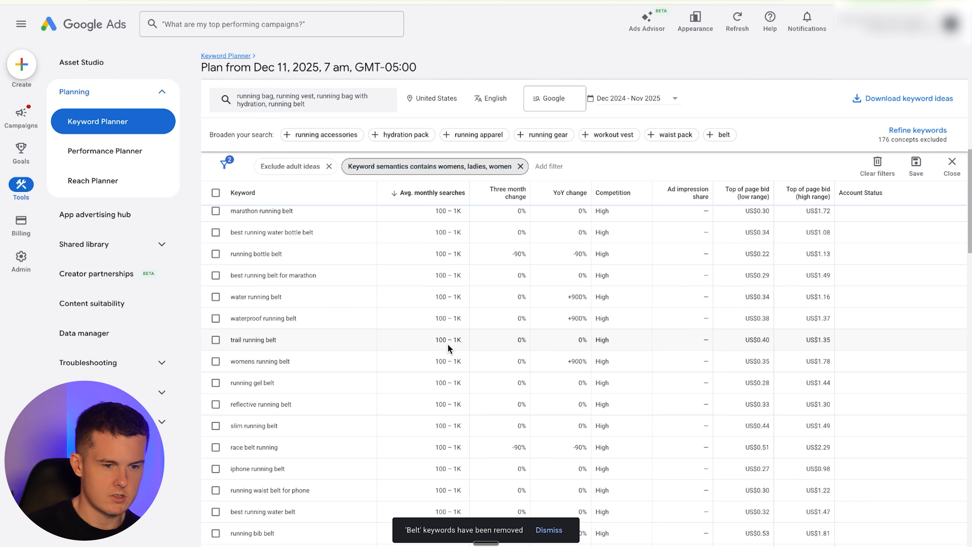
- Add white as a new entry on the Negative Keywords sheet
scroll(446, 320, "up", 10)
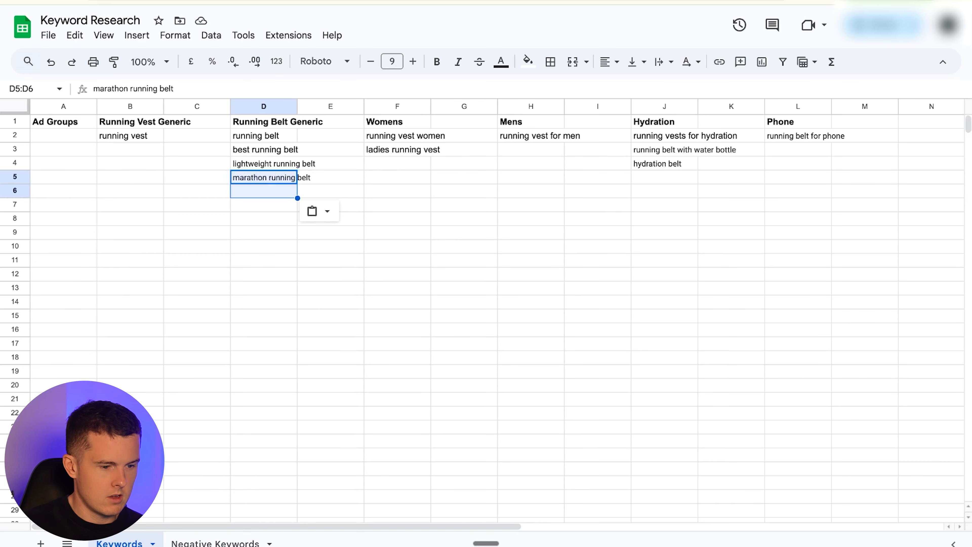
left_click(205, 541)
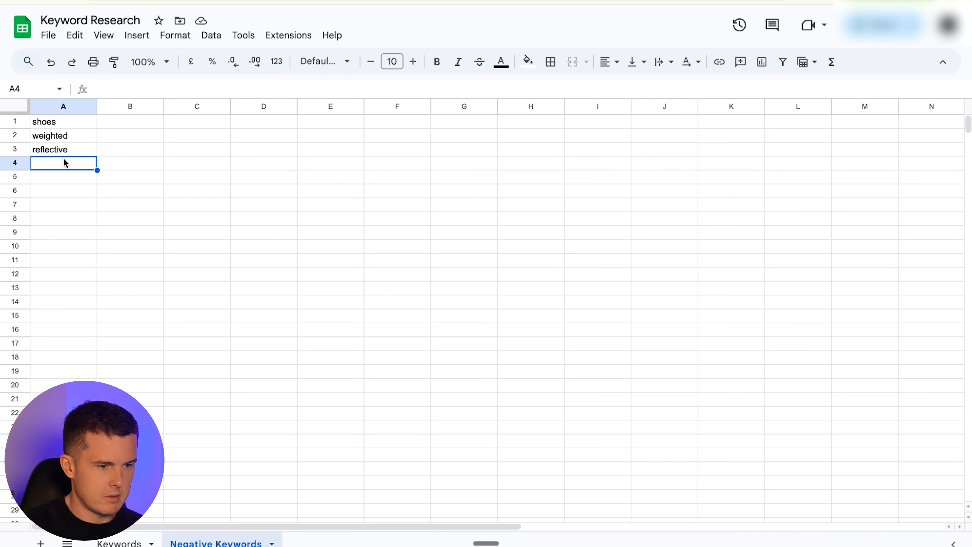
type("white")
key("Return")
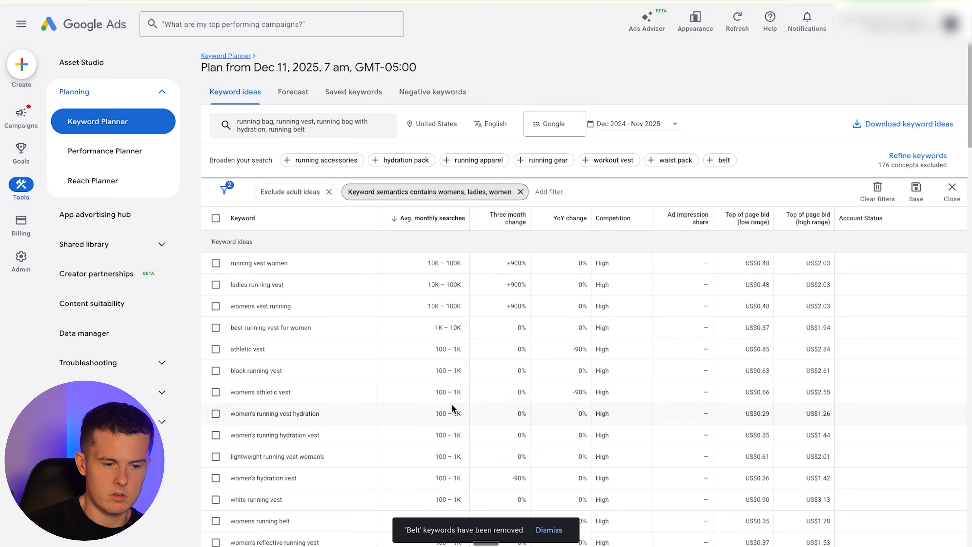
- Browse the keyword ideas matching the womens, ladies, women filter
scroll(452, 406, "down", 5)
scroll(451, 406, "down", 10)
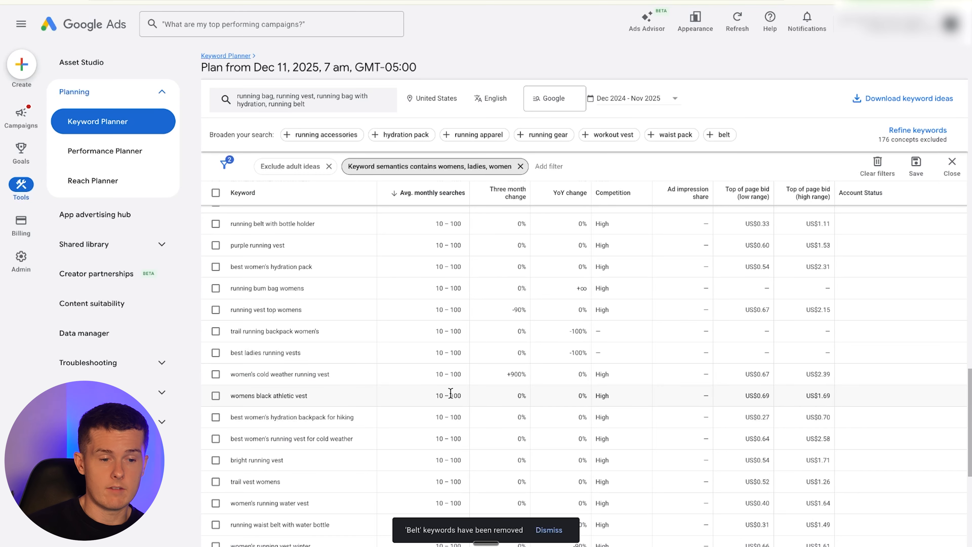
scroll(437, 364, "up", 2)
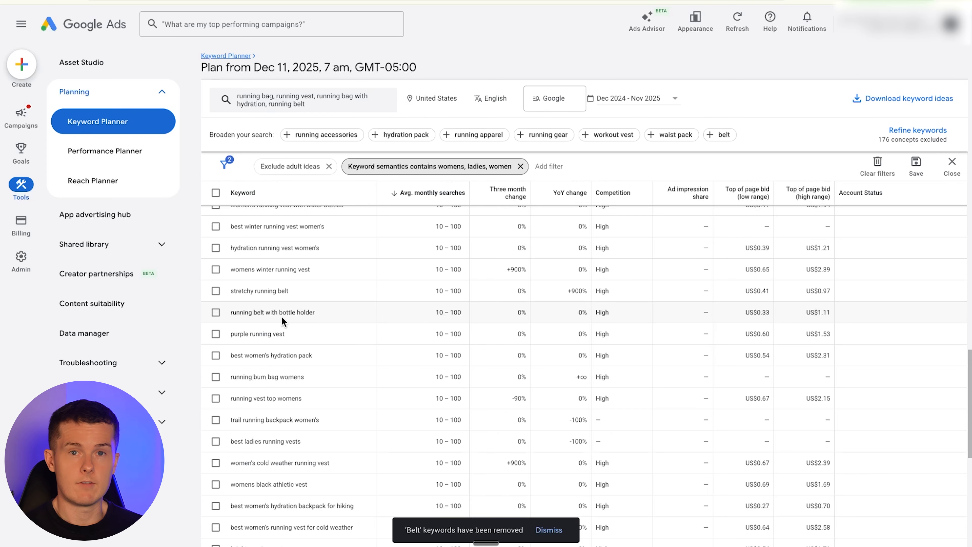
scroll(313, 323, "up", 10)
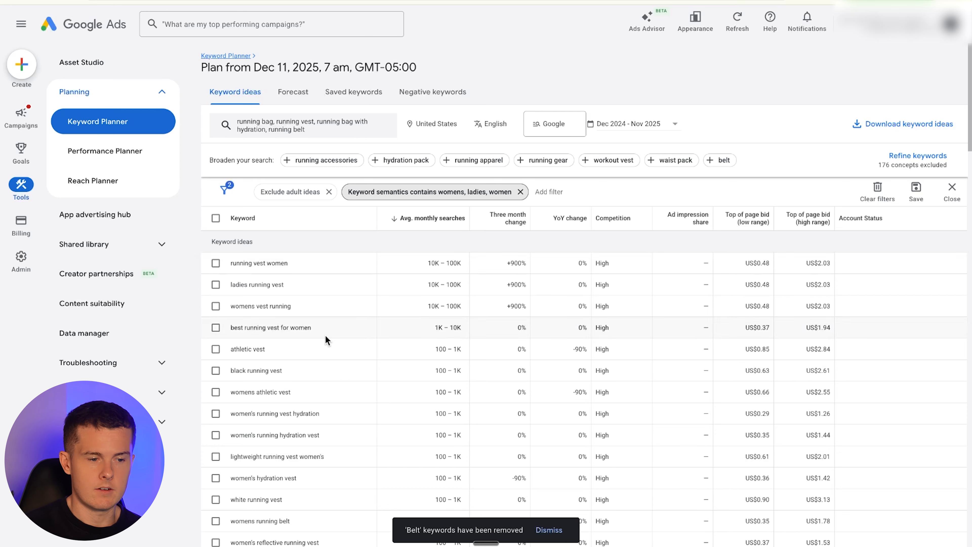
scroll(325, 335, "down", 3)
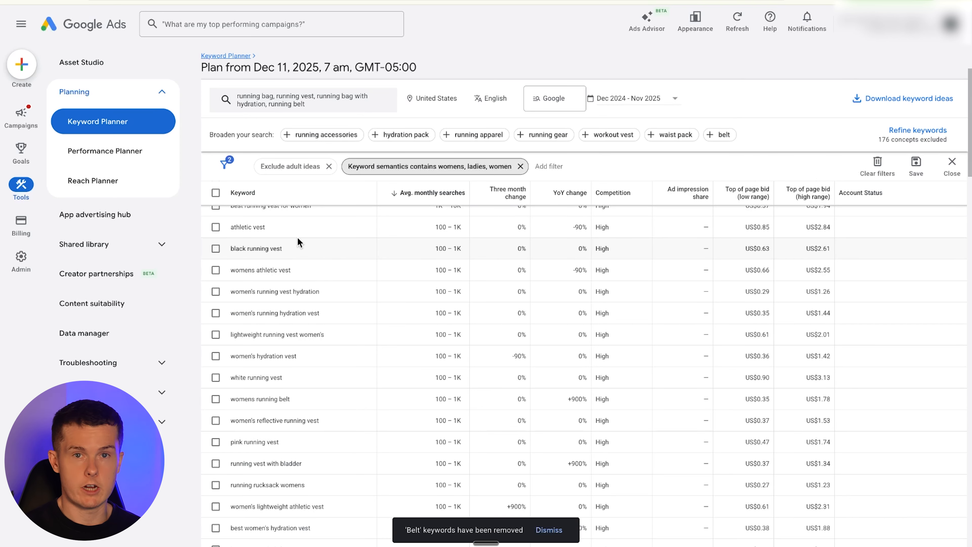
scroll(386, 386, "down", 10)
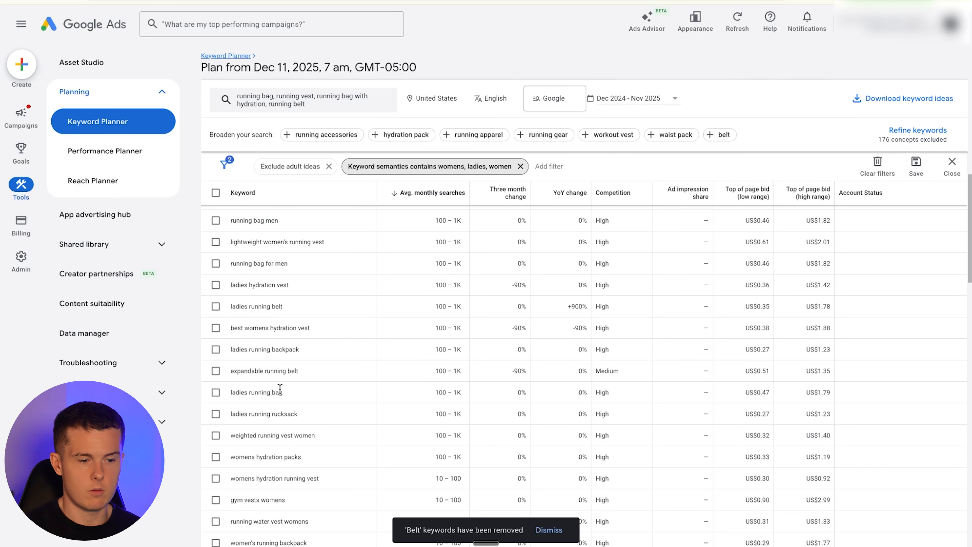
scroll(302, 410, "down", 1)
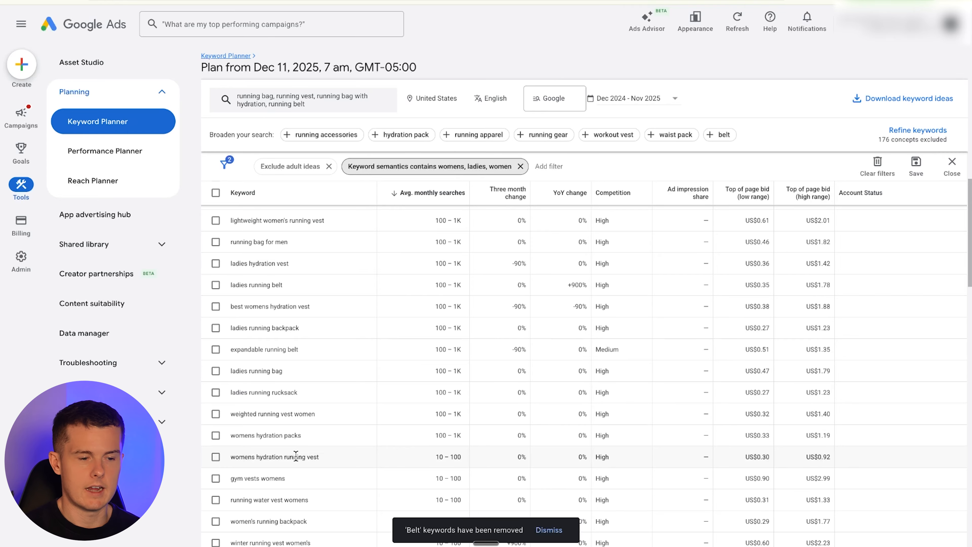
scroll(713, 285, "up", 10)
- Open saved keywords and paste the running belt keyword list into the add-keywords box
left_click(367, 92)
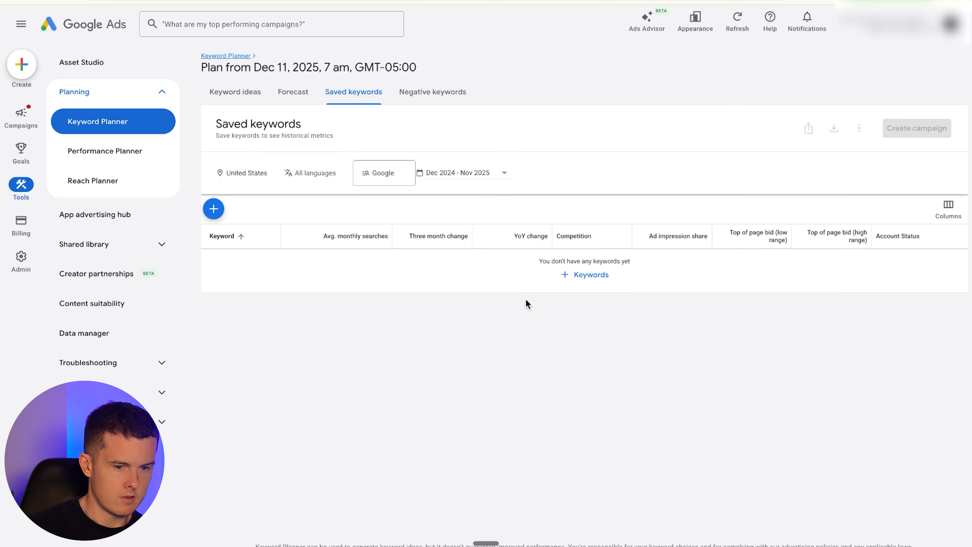
left_click(569, 278)
type("running belt best running belt lightweight running belt marathon running belt running waist belt")
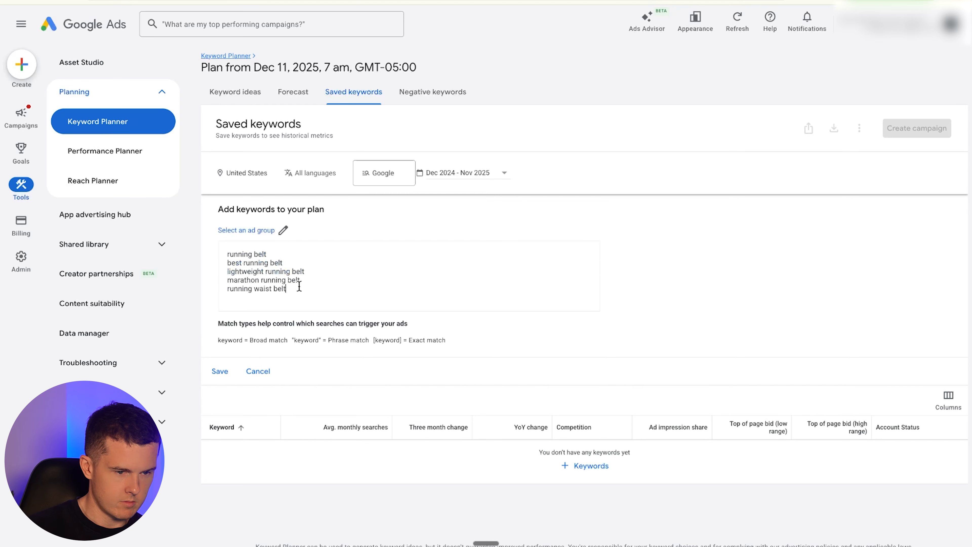
right_click(256, 233)
left_click(319, 216)
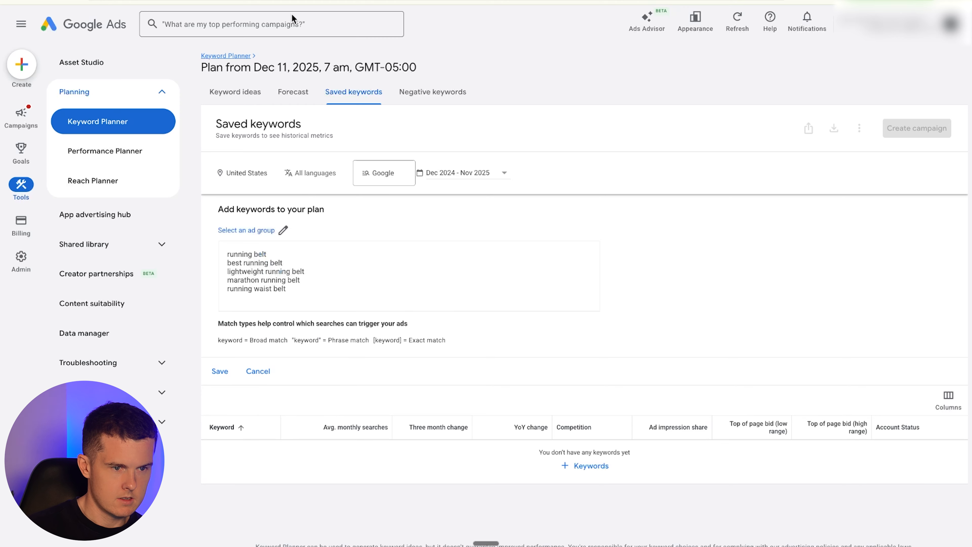
left_click(290, 2)
left_click_drag(277, 135, 279, 192)
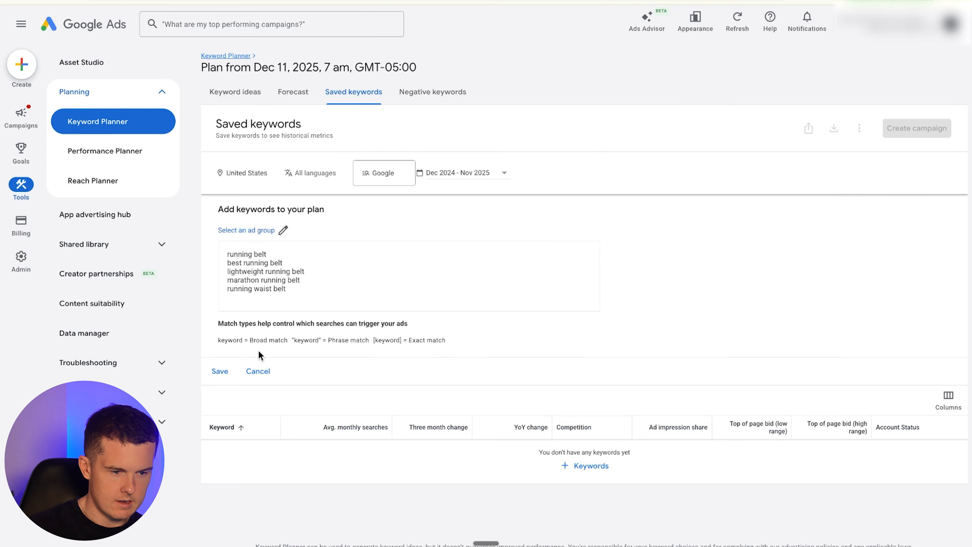
- Create a new ad group named Running Belt for the pasted keywords and save them to the plan
left_click(284, 229)
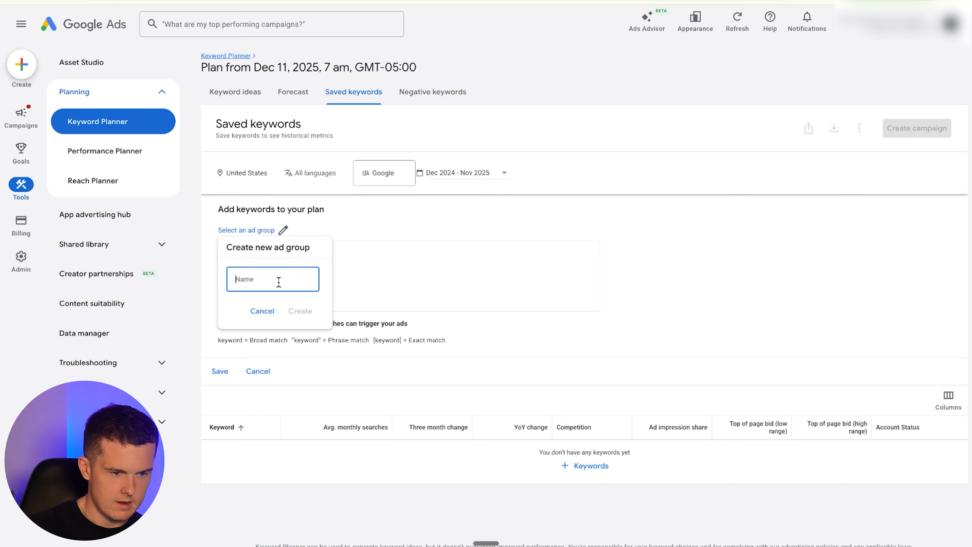
type("Running Belt")
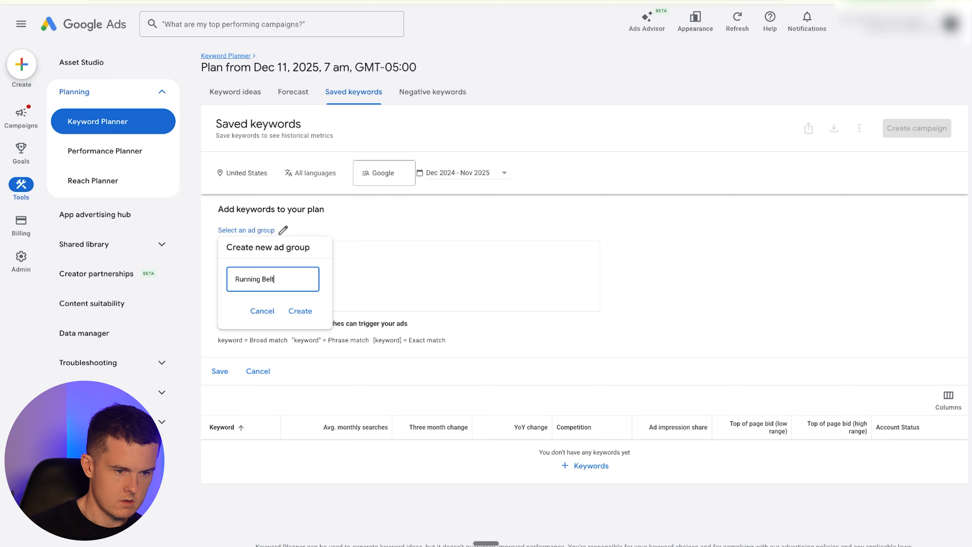
key("Return")
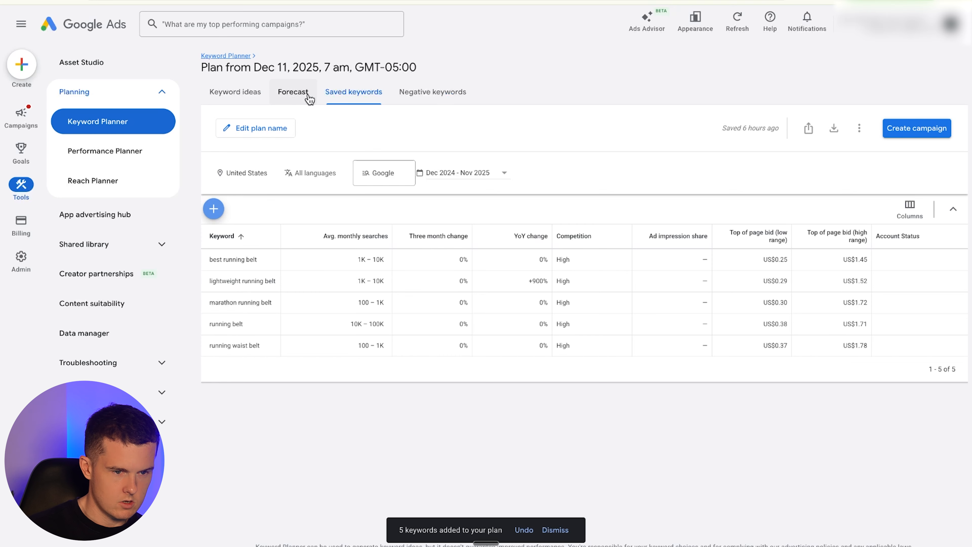
- Rename the keyword plan to Running Belt
left_click(276, 129)
type("Runn")
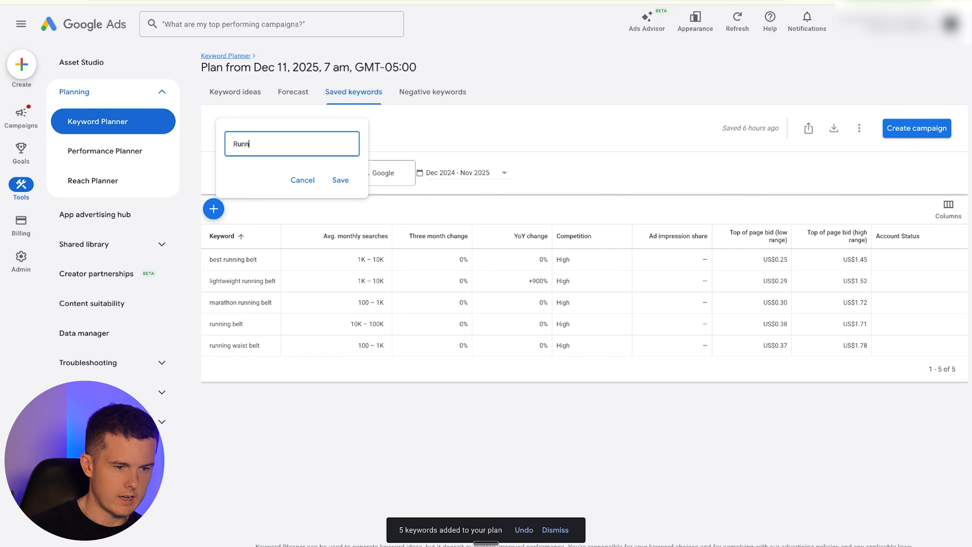
key("Return")
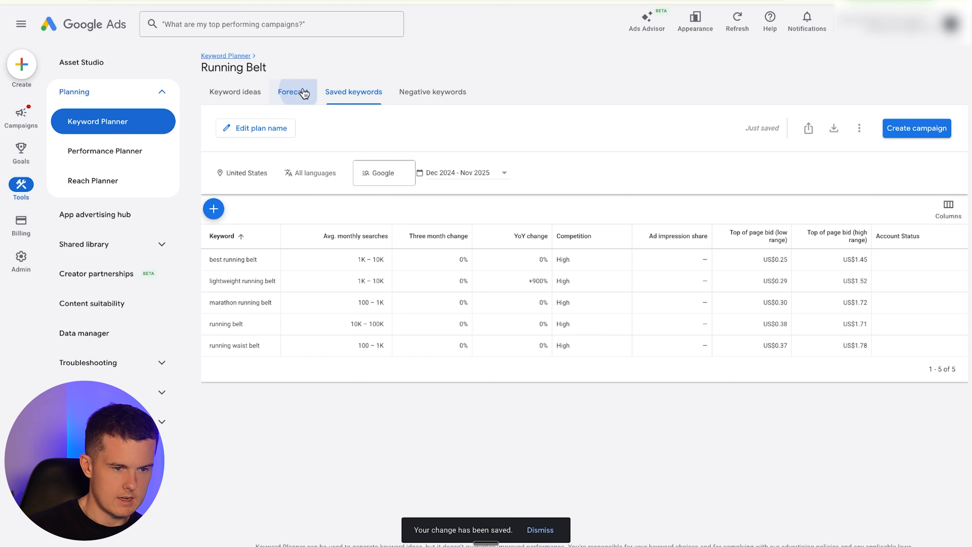
- Open the plan's forecast and set a 4% conversion rate and US$60 value per conversion
left_click(293, 92)
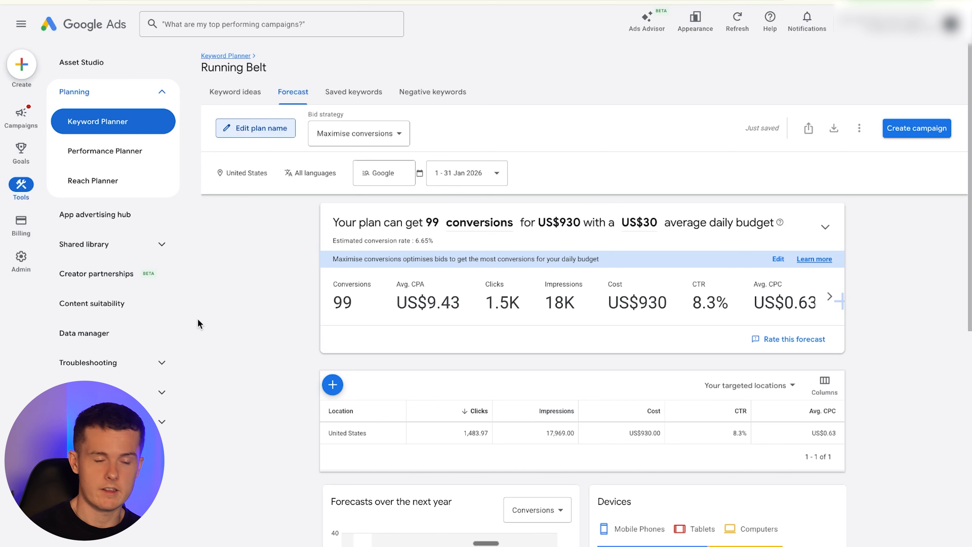
left_click(807, 226)
left_click(755, 419)
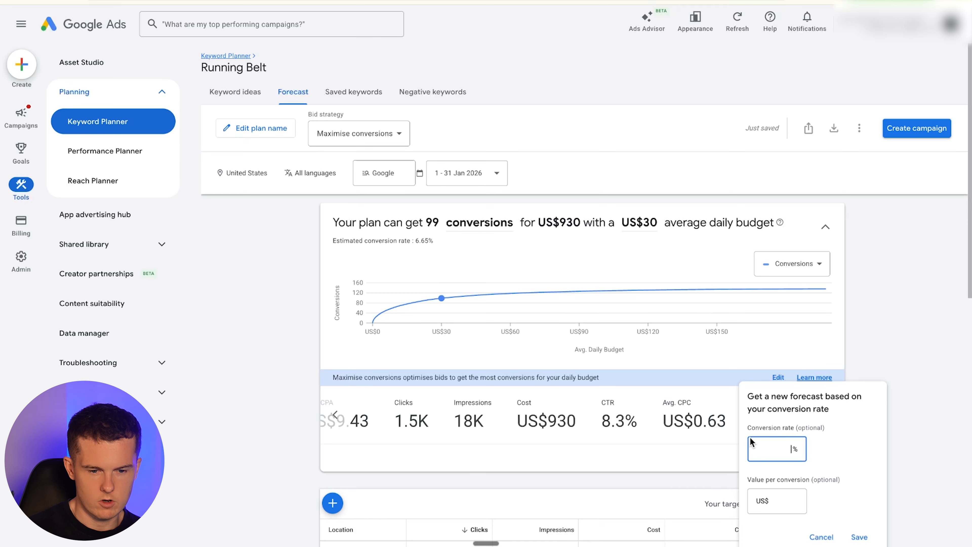
type("4")
left_click(783, 504)
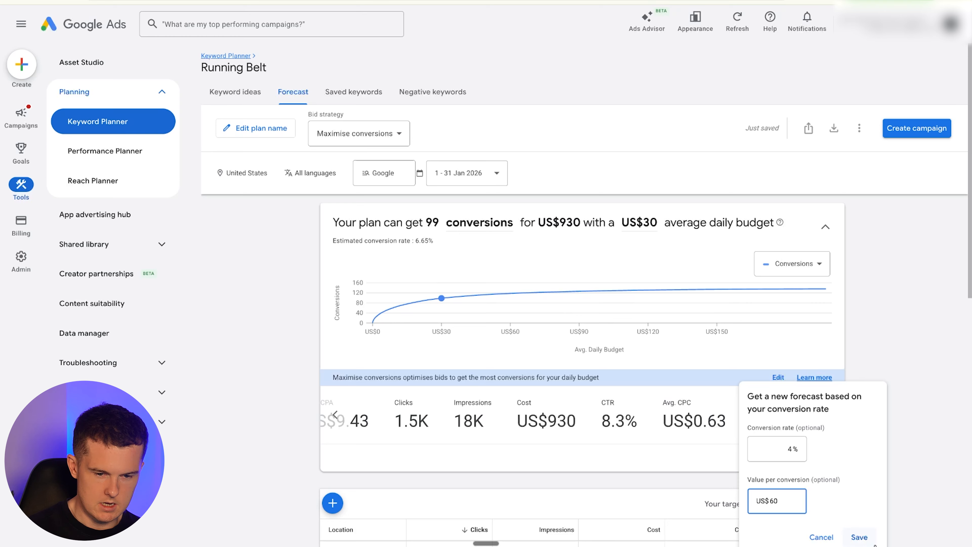
type("60")
left_click(859, 537)
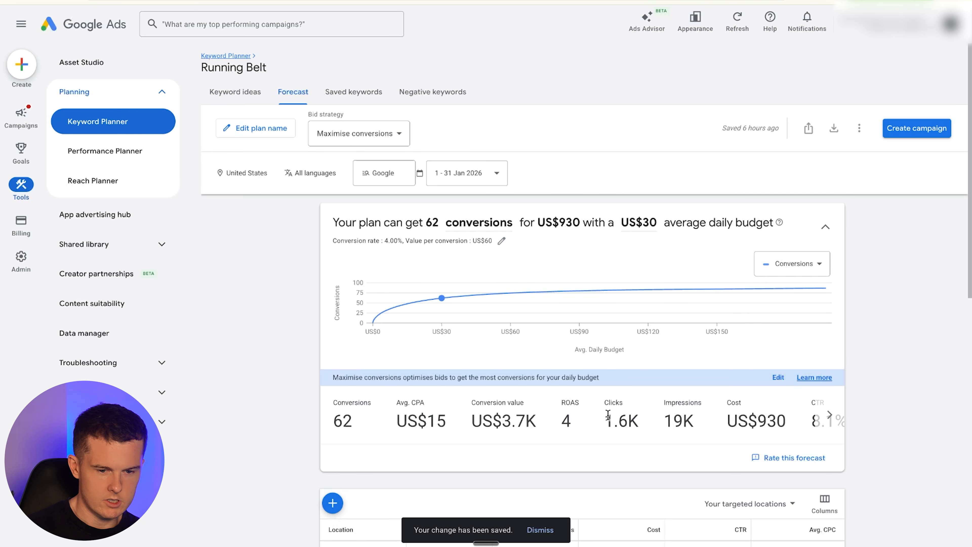
- Set the average daily budget to about US$97 by picking a point on the forecast curve
mouse_move(589, 284)
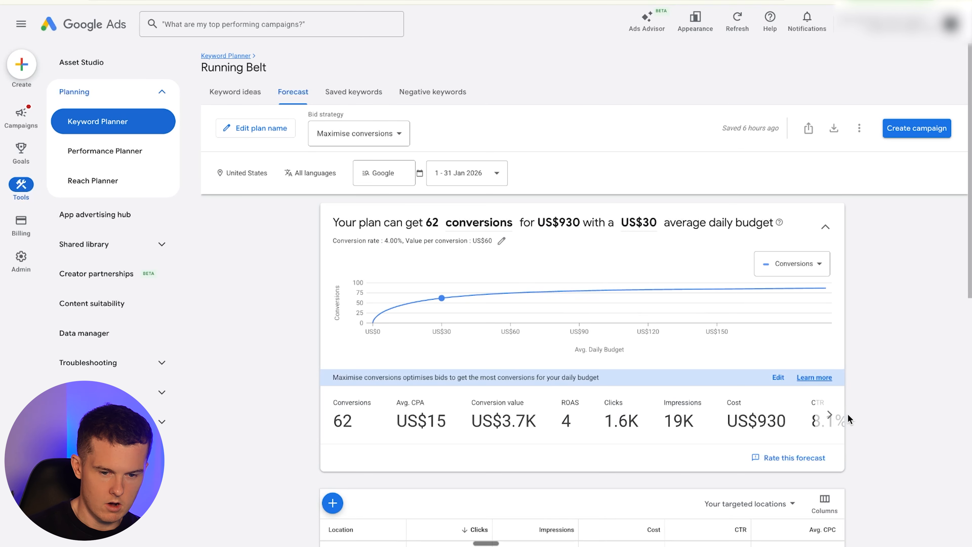
left_click(830, 415)
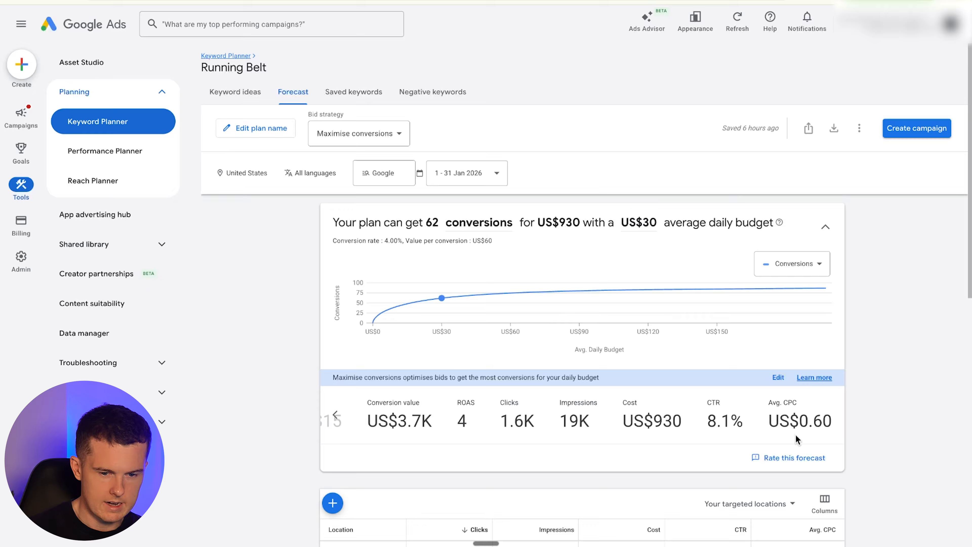
mouse_move(483, 311)
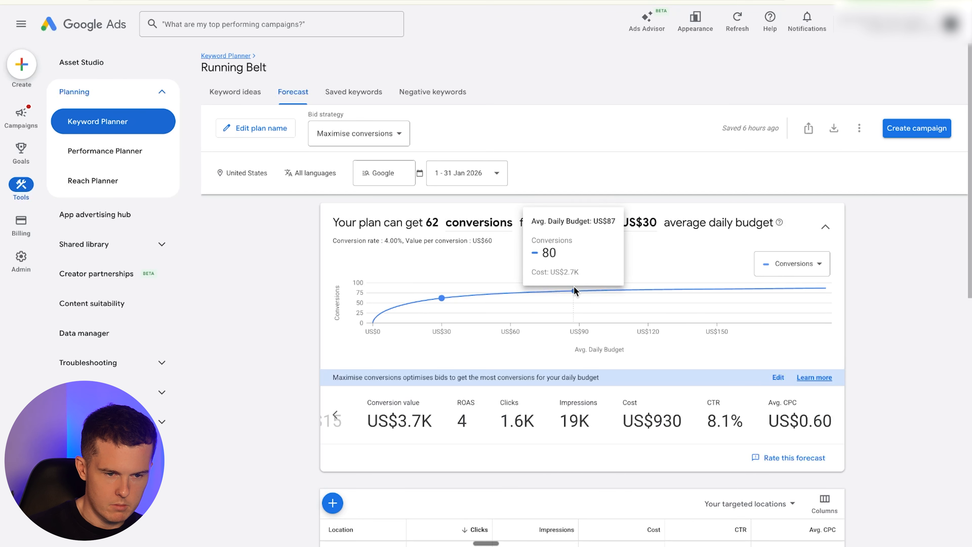
left_click(595, 292)
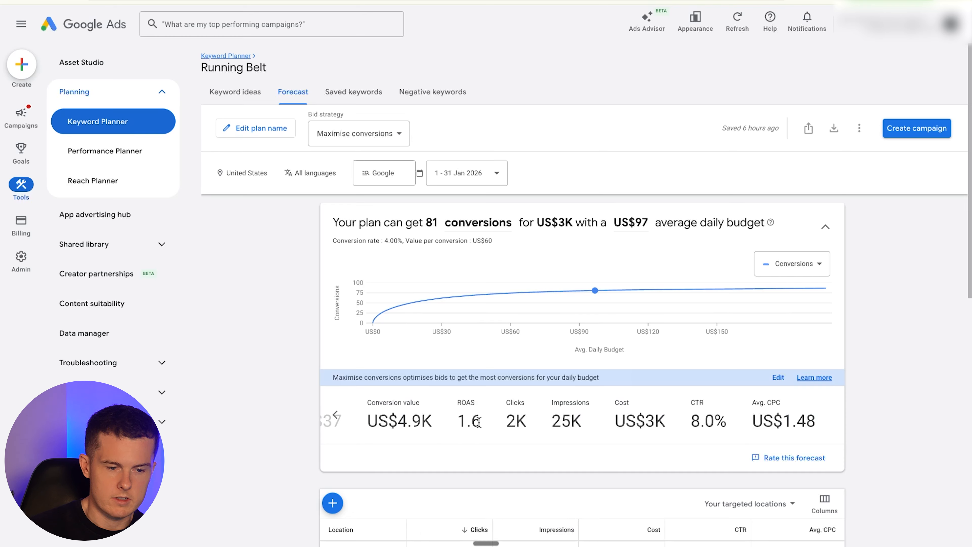
- Change the bid strategy to Manual CPC and apply it
left_click(356, 132)
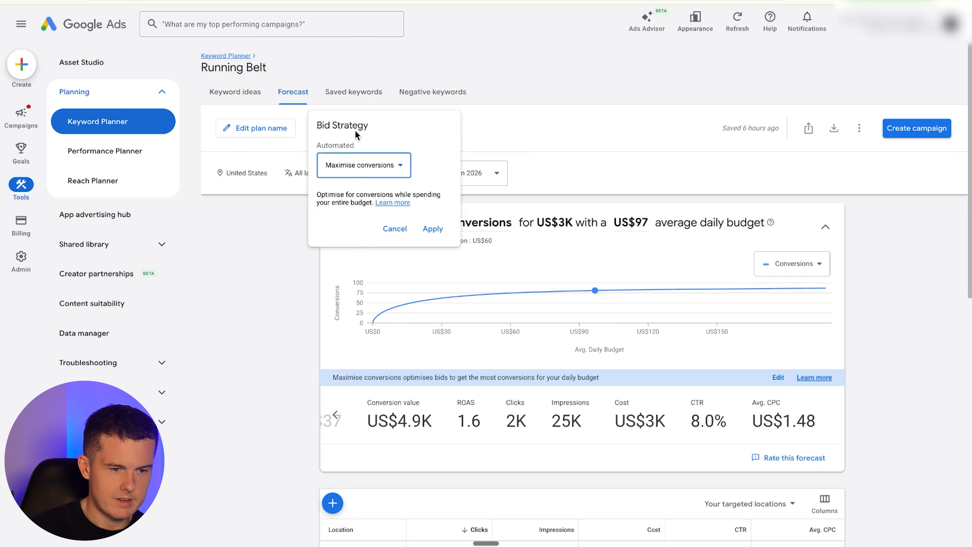
left_click(367, 159)
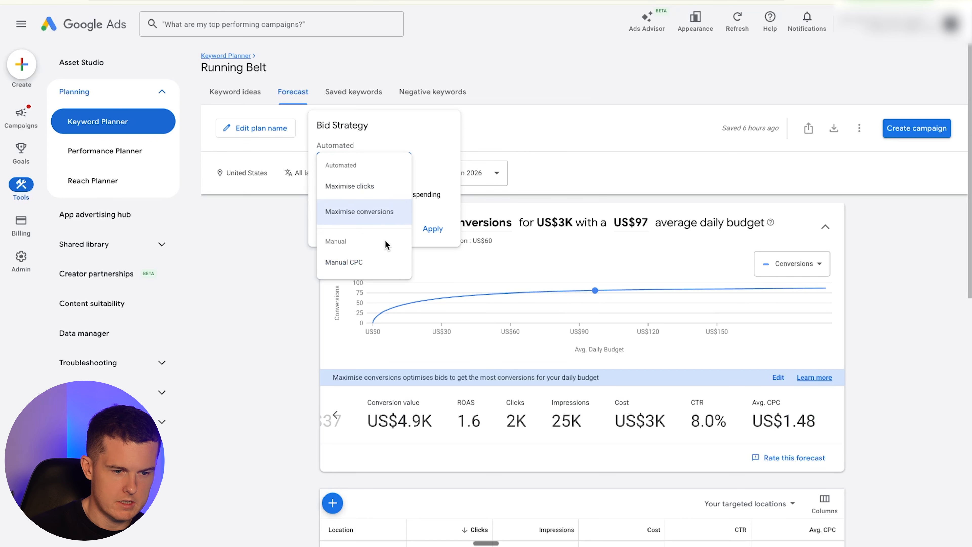
left_click(374, 260)
left_click(440, 231)
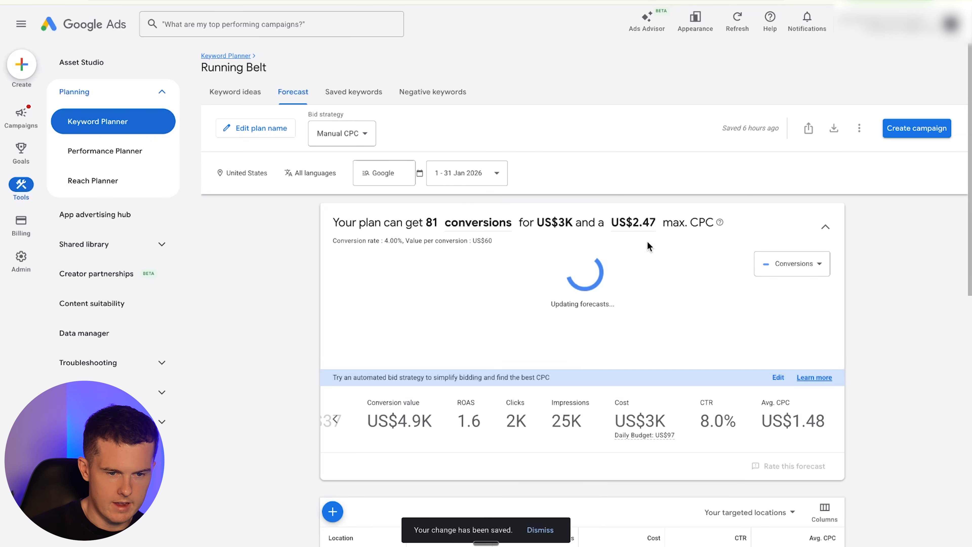
- Set the forecast's max. CPC to US$1.50
left_click(649, 224)
key("Return")
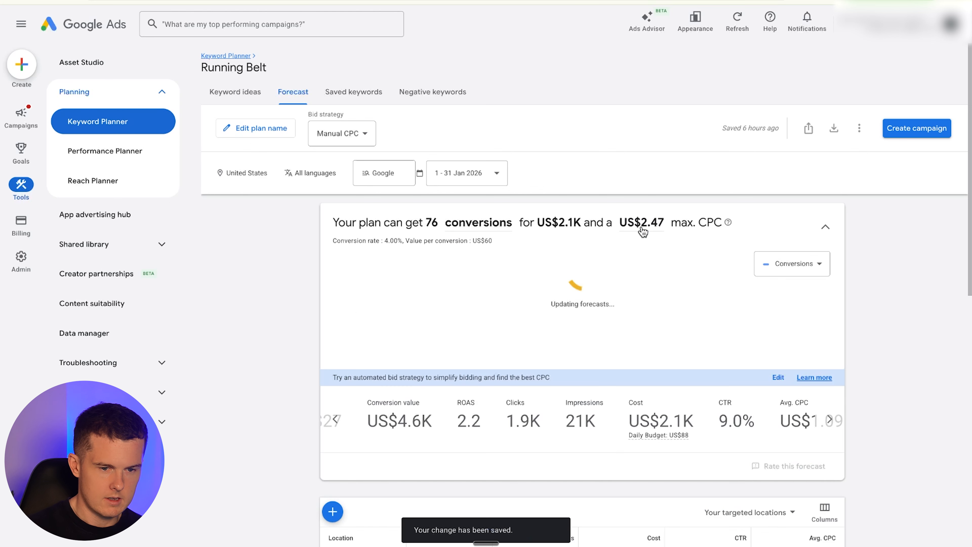
left_click(649, 225)
key("BackSpace")
key("BackSpace")
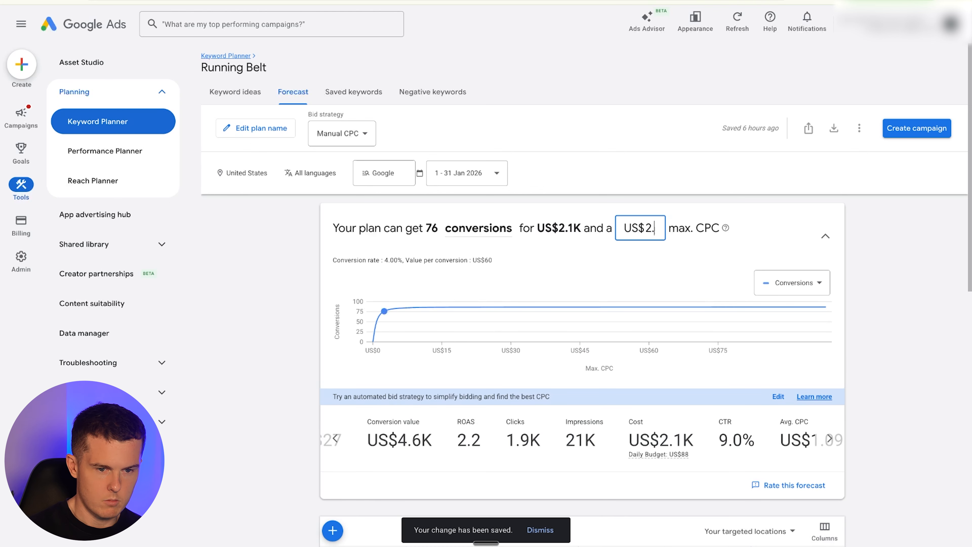
type("1.5")
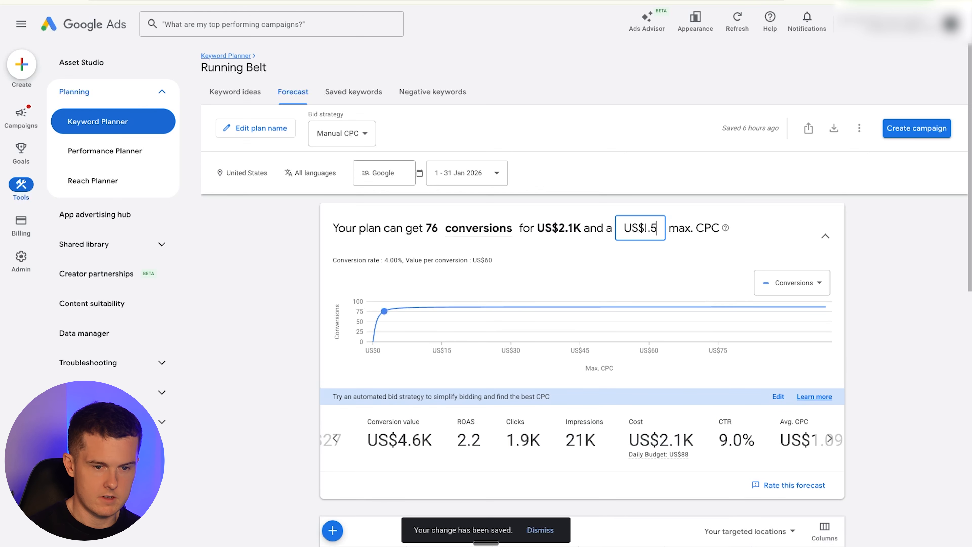
key("Return")
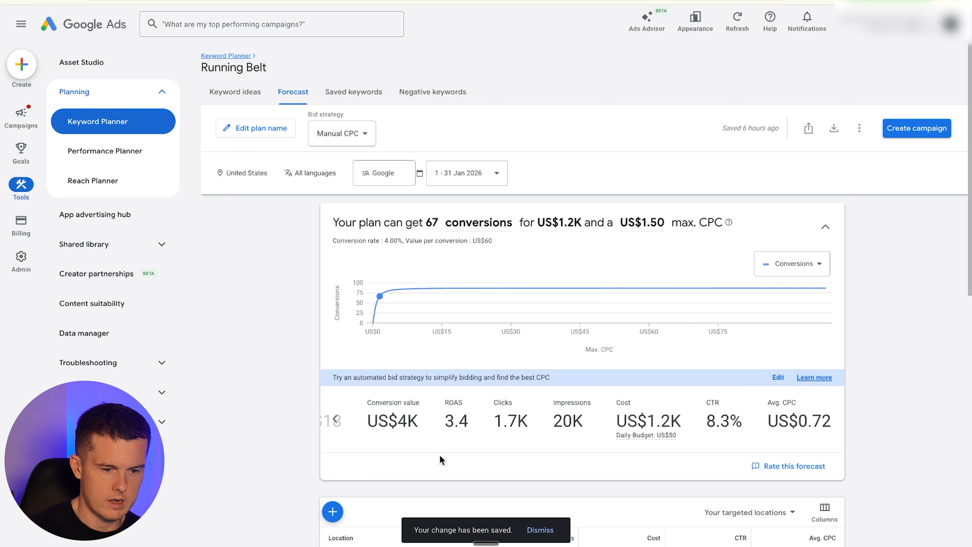
- Review the forecast charts and switch the Locations breakdown to top states
scroll(545, 427, "down", 5)
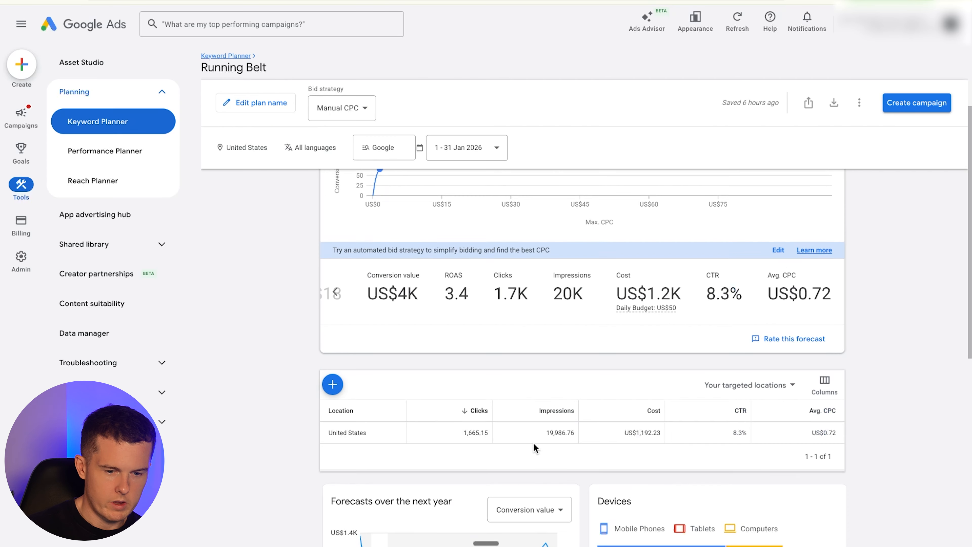
scroll(534, 443, "down", 1)
mouse_move(677, 390)
scroll(948, 397, "down", 2)
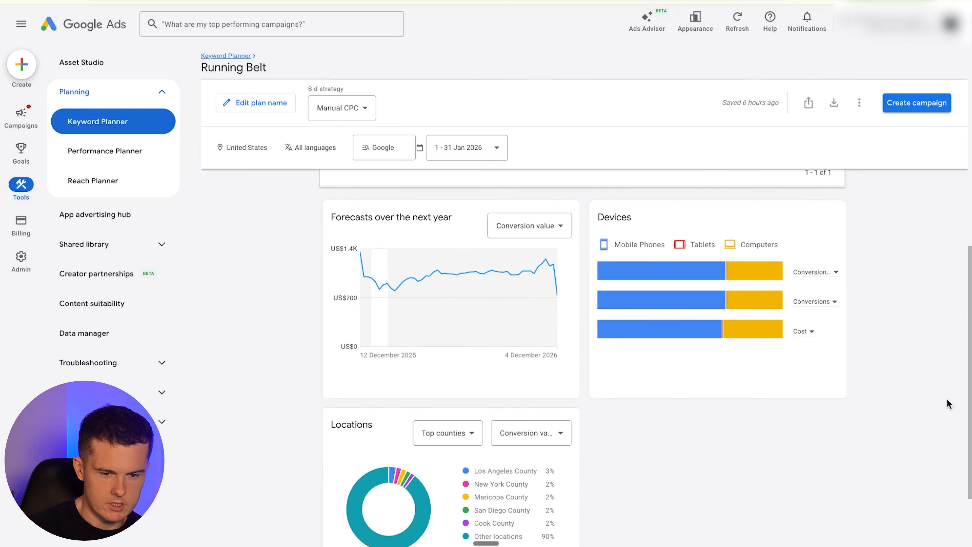
mouse_move(620, 267)
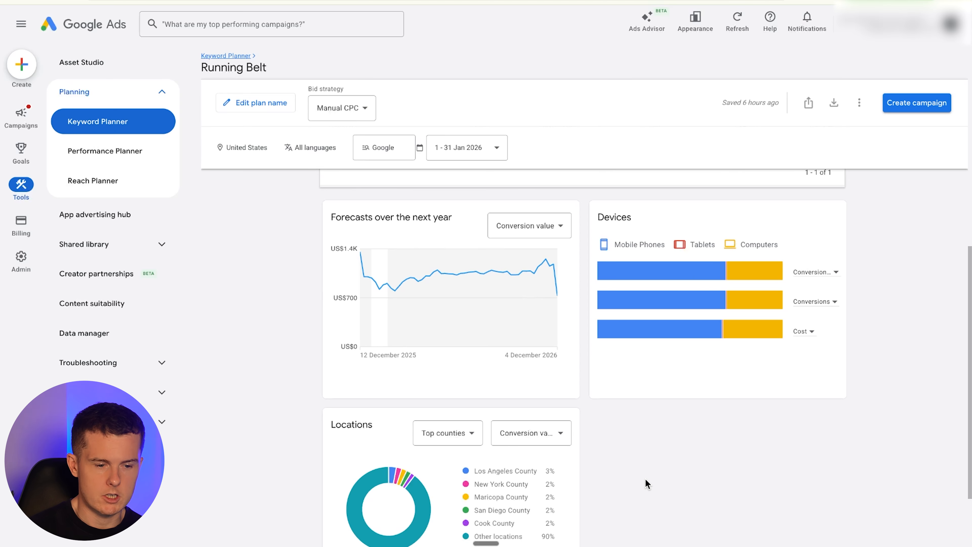
left_click(423, 429)
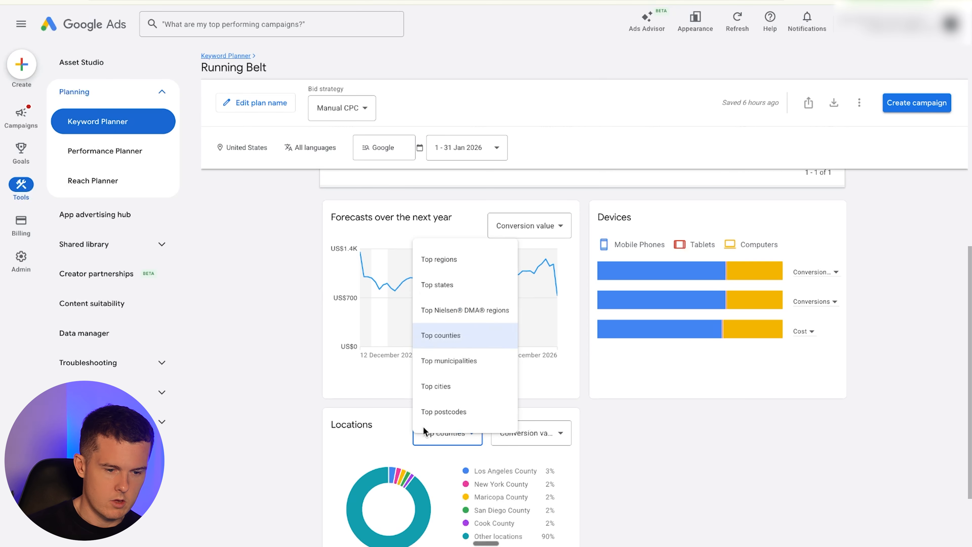
scroll(421, 276, "down", 2)
left_click(434, 261)
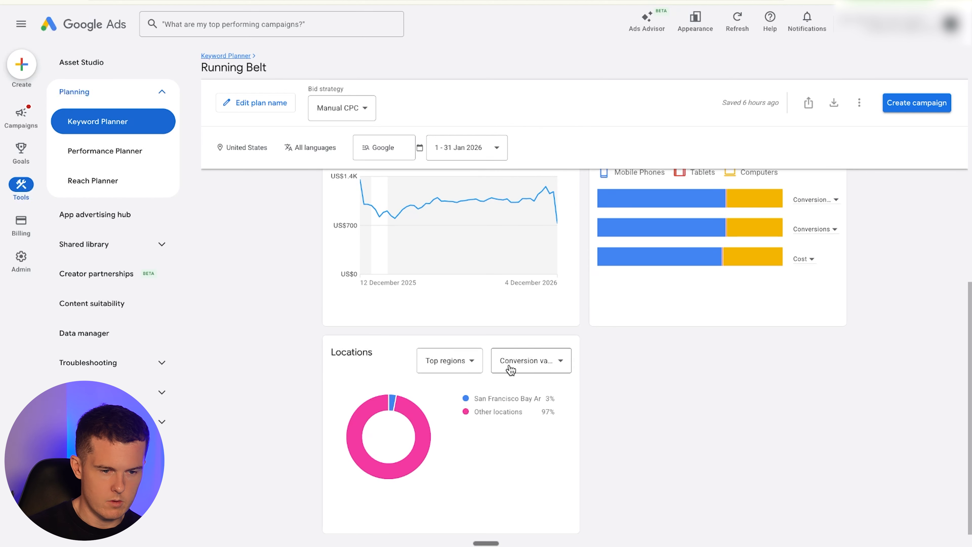
left_click(476, 362)
left_click(471, 398)
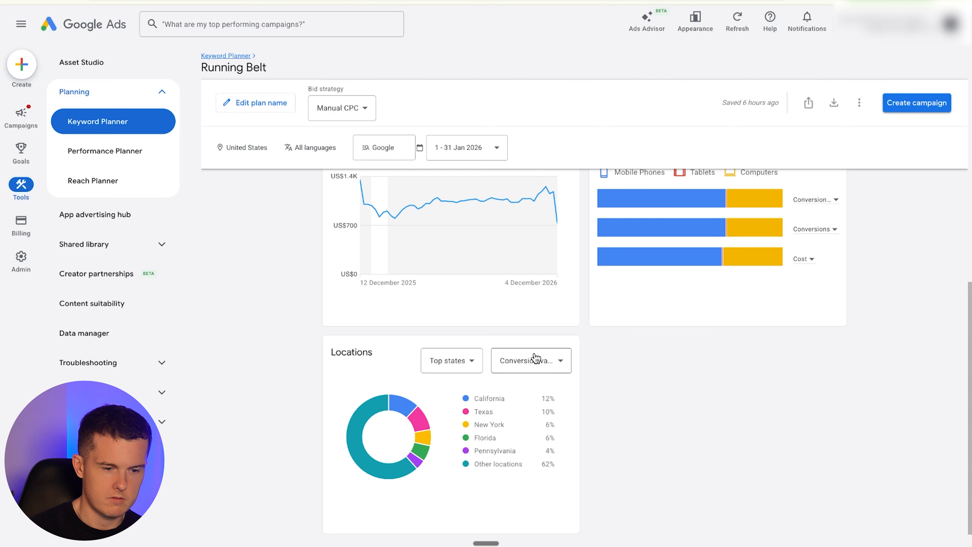
- Examine the conversion value forecast over the next year
scroll(699, 345, "up", 6)
scroll(386, 383, "down", 2)
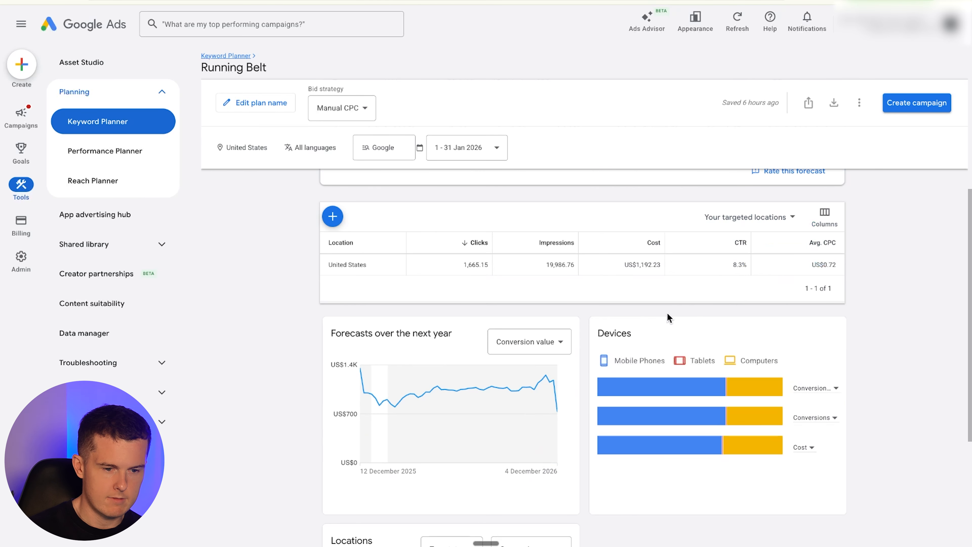
mouse_move(391, 400)
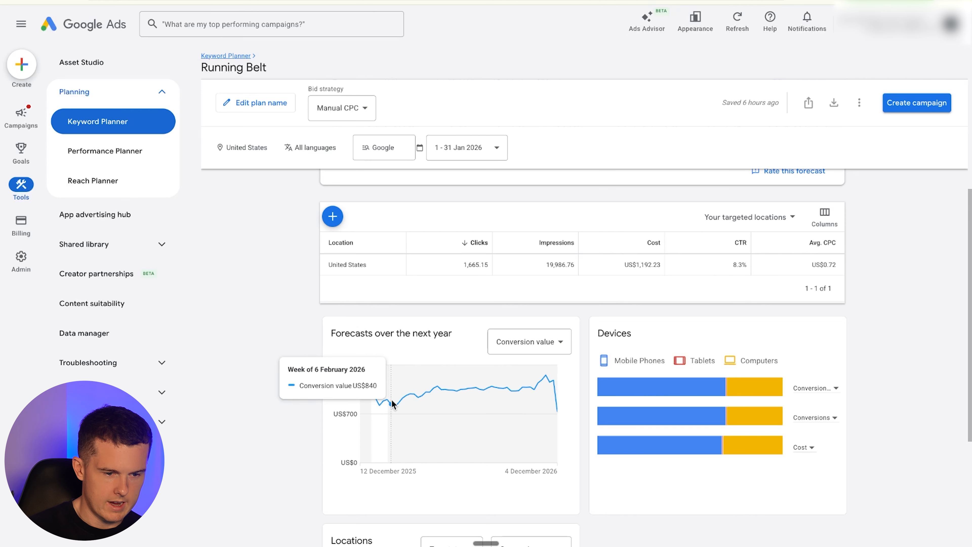
mouse_move(554, 386)
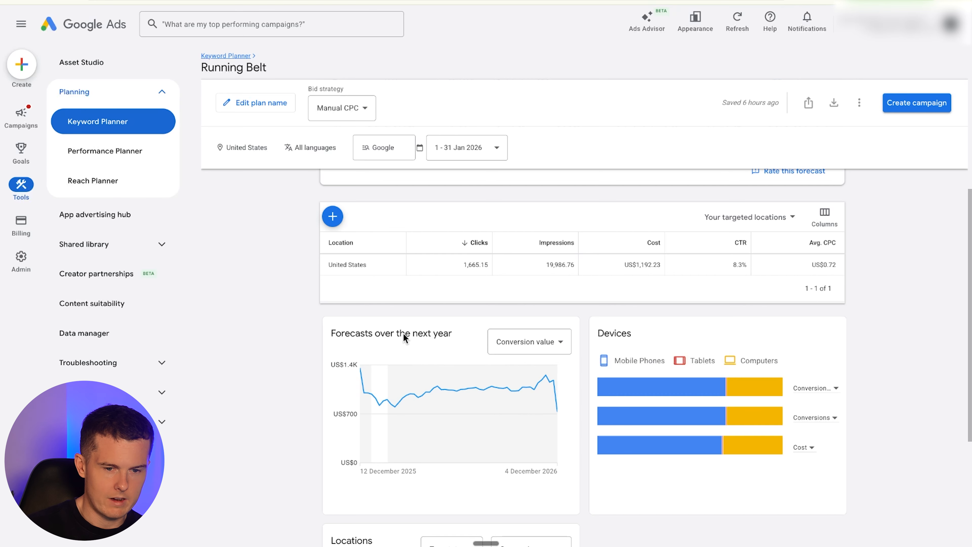
scroll(402, 329, "up", 5)
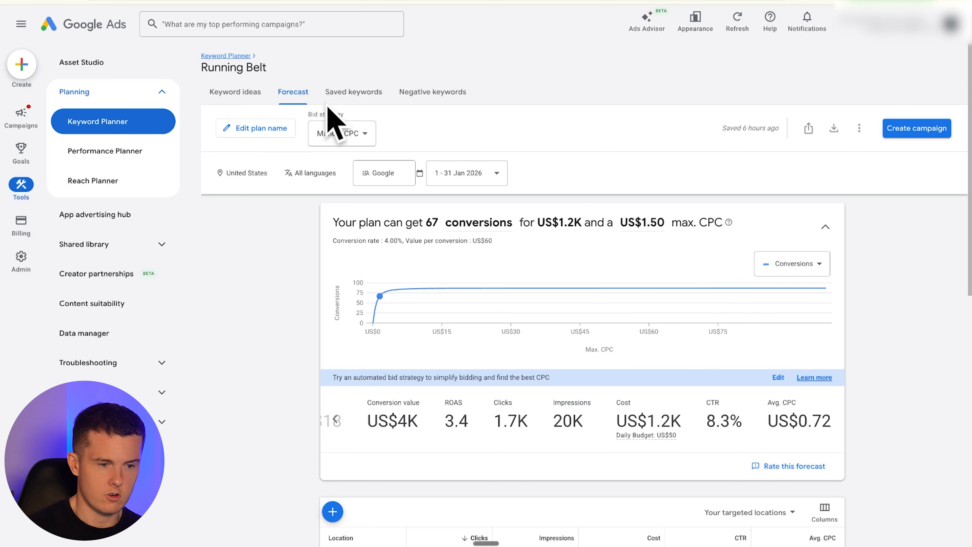
- Switch to the Keyword Research spreadsheet and open the Negative Keywords sheet
key("ctrl+Tab")
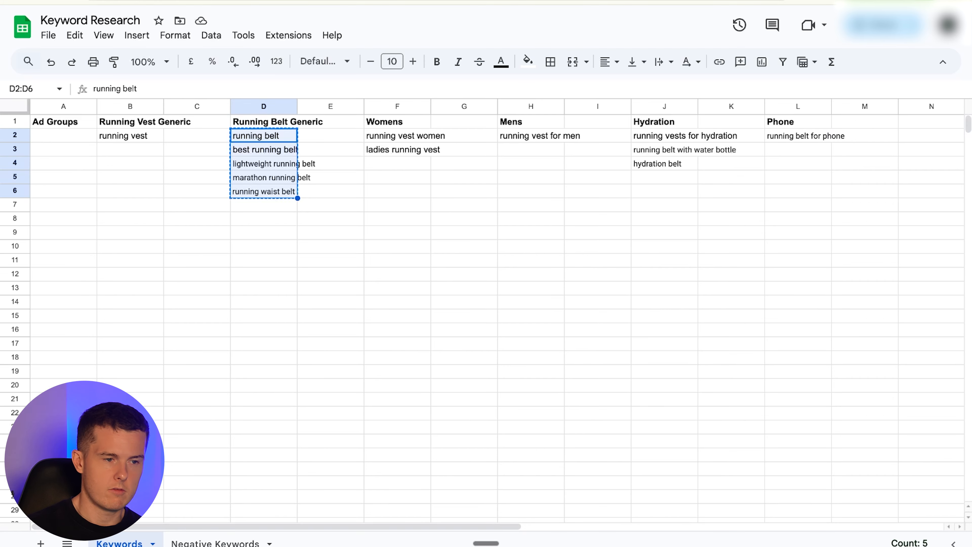
key("ctrl+Tab")
left_click(254, 99)
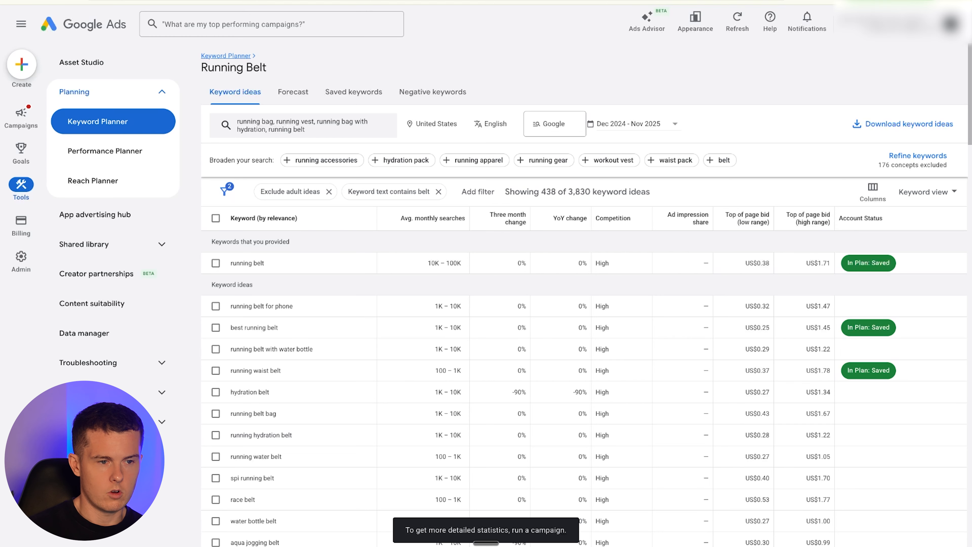
key("ctrl+shift+Tab")
left_click(216, 543)
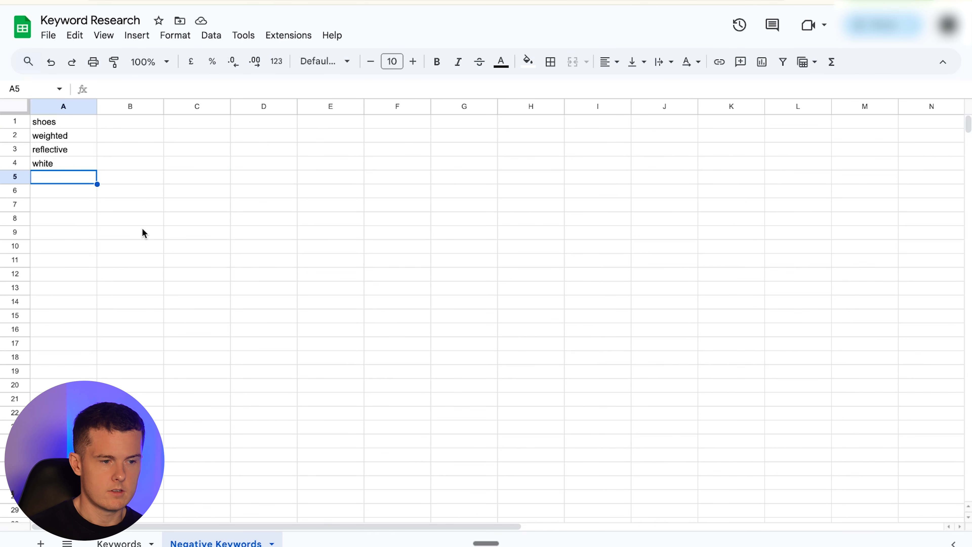